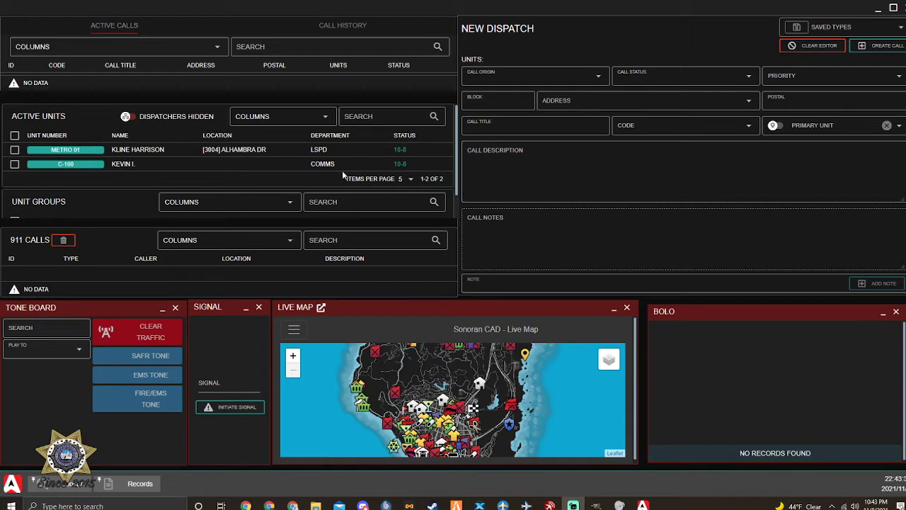
Minimize the BOLO, Live Map, Signal and Tone Board windows
scroll(333, 169, "down", 1)
scroll(287, 162, "up", 1)
left_click(883, 312)
left_click(613, 308)
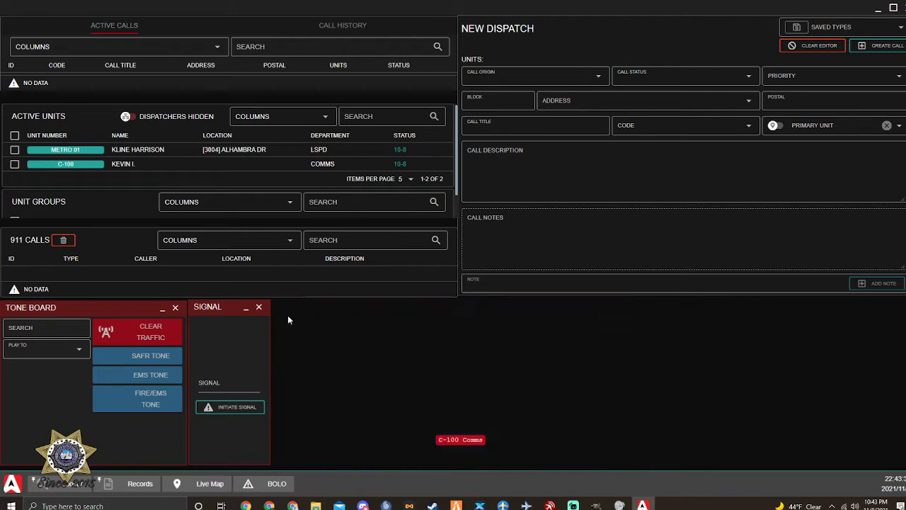
left_click(246, 311)
left_click(162, 309)
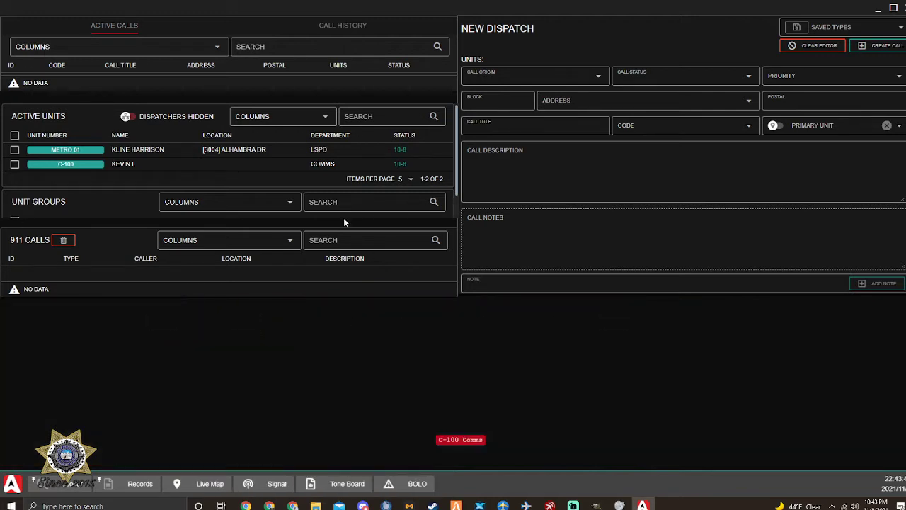
Unlock the New Dispatch window, move it beside calls and units, and relock it
left_click(593, 24)
left_click_drag(568, 53, 553, 41)
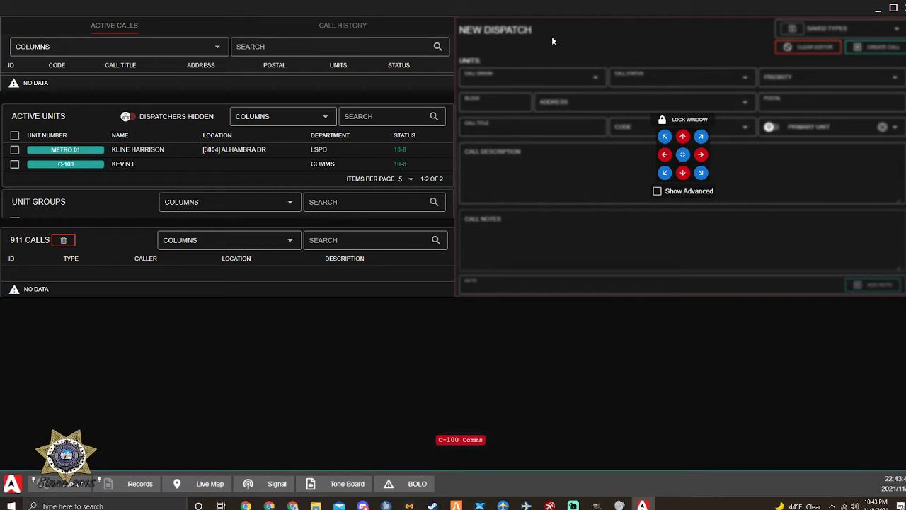
left_click(676, 119)
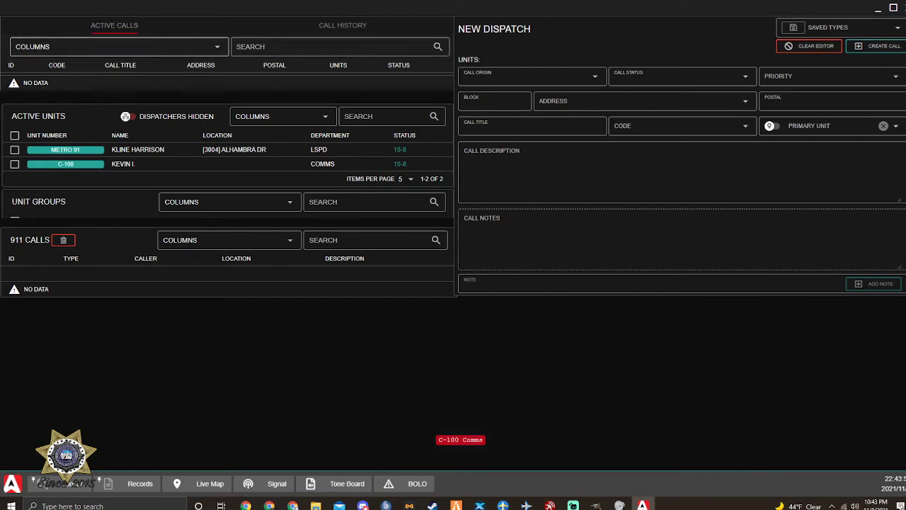
Show all 10 call history entries on one page by setting Items per page to All
left_click(349, 25)
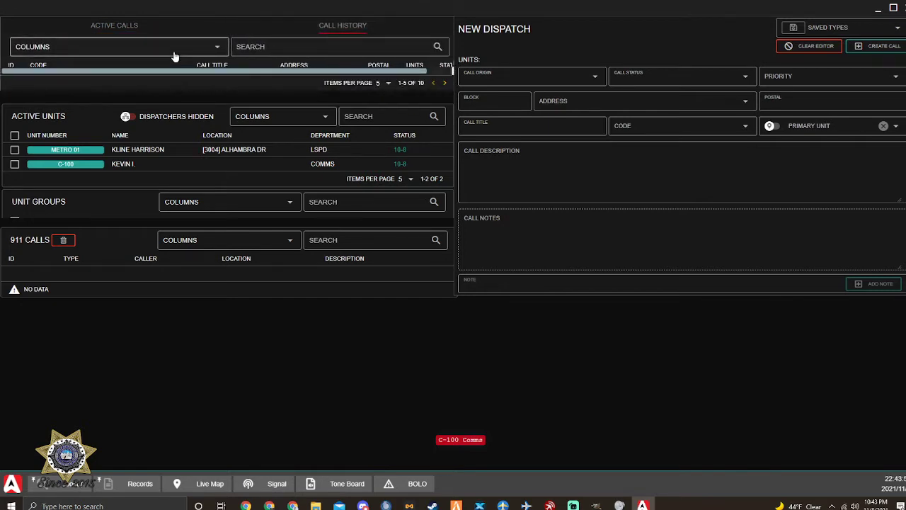
left_click_drag(253, 73, 300, 78)
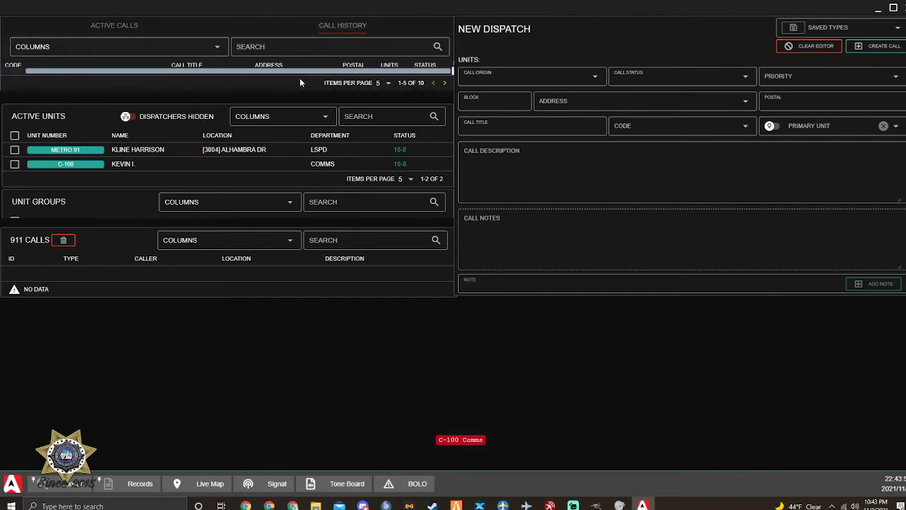
left_click(388, 85)
left_click(387, 135)
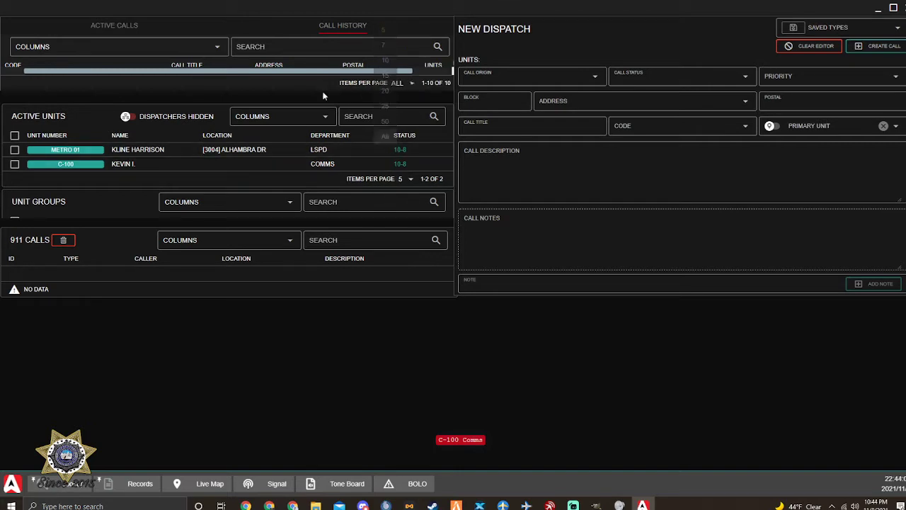
scroll(423, 78, "down", 1)
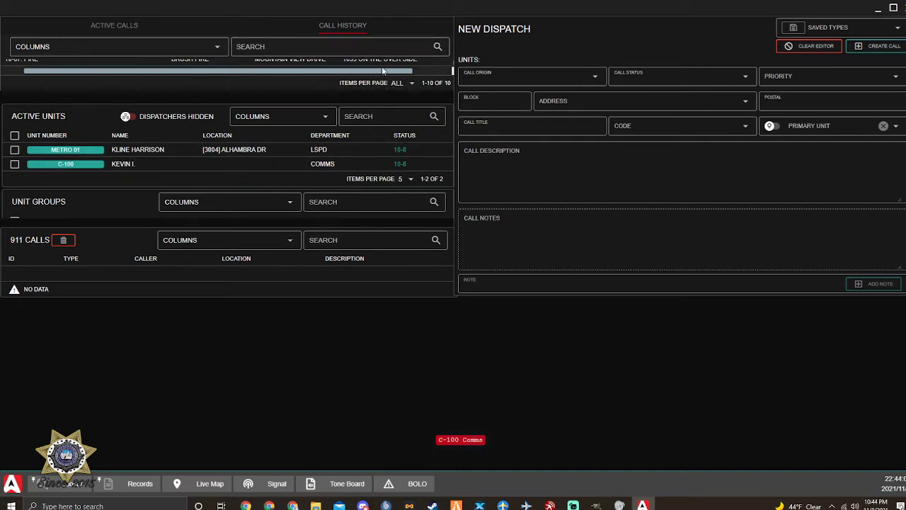
Unlock the Active Units window, move it to the lower right, and lock it
right_click(281, 105)
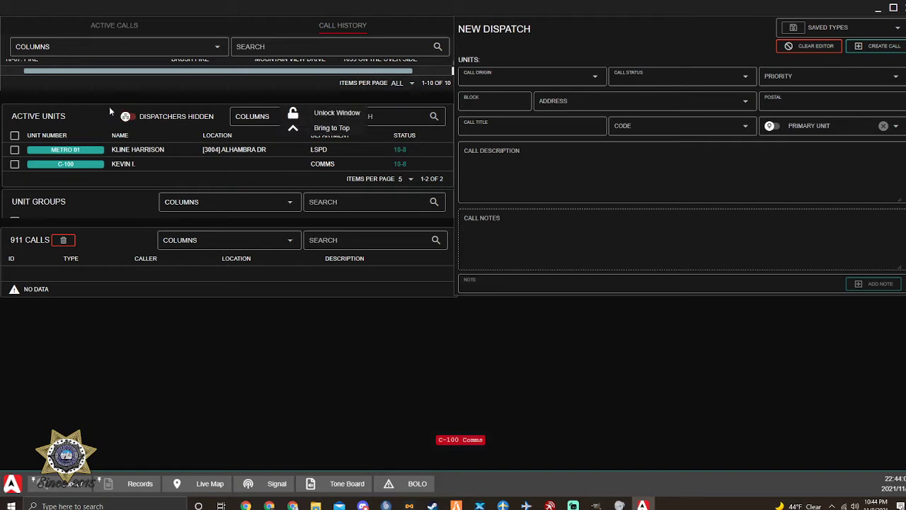
left_click(319, 112)
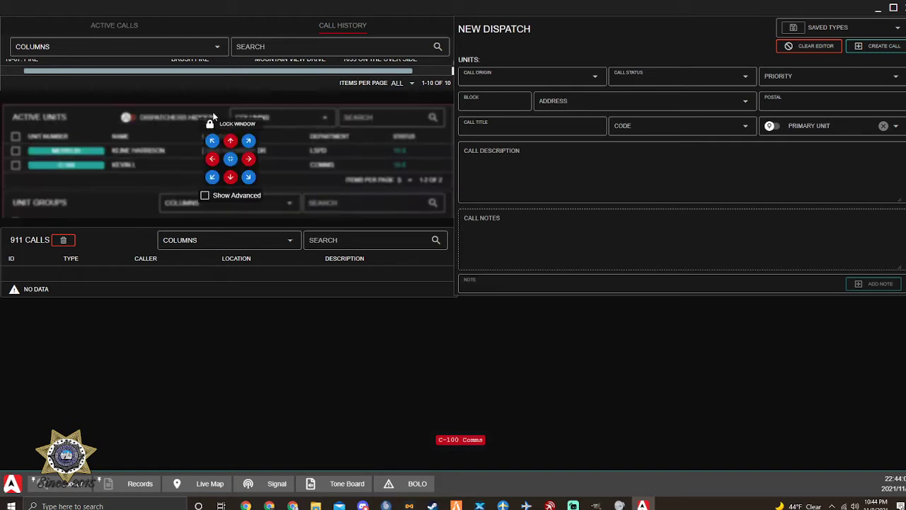
left_click_drag(212, 107, 596, 304)
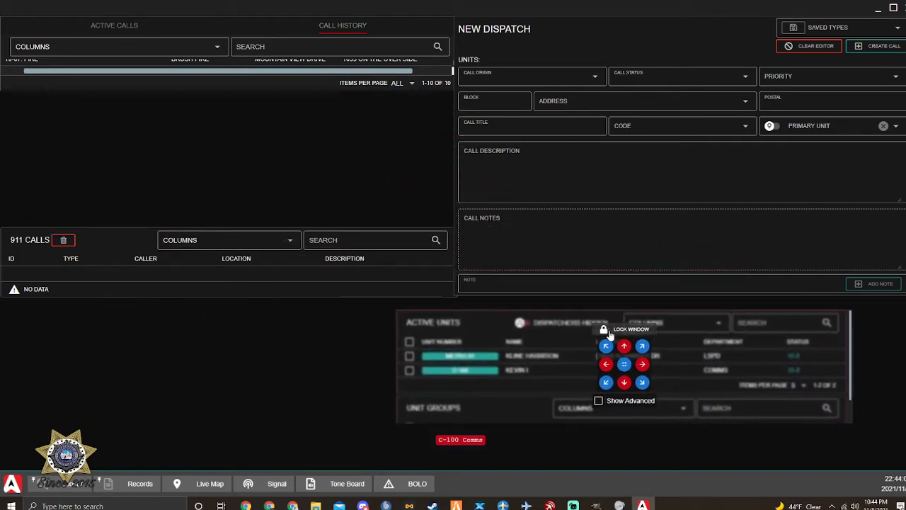
left_click(606, 322)
Unlock the calls panel, raise its height with Show Advanced, and relock it
right_click(209, 26)
left_click(235, 30)
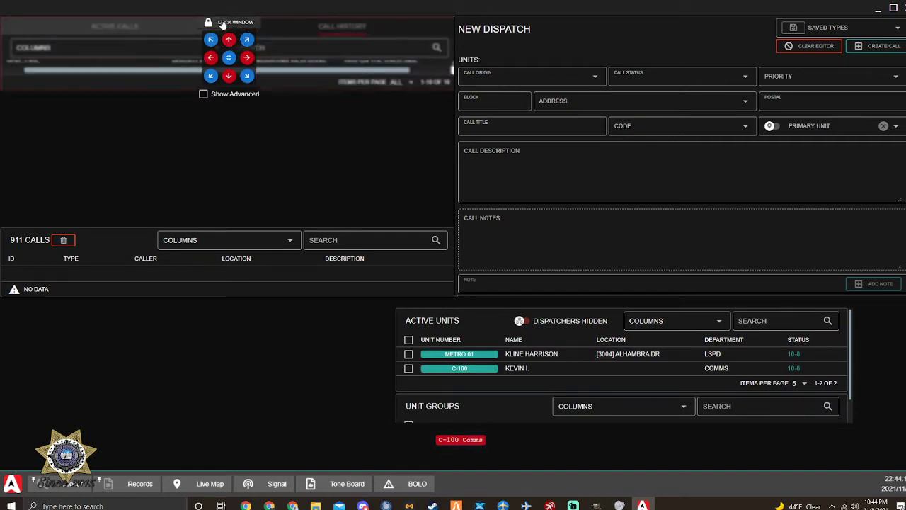
left_click(203, 94)
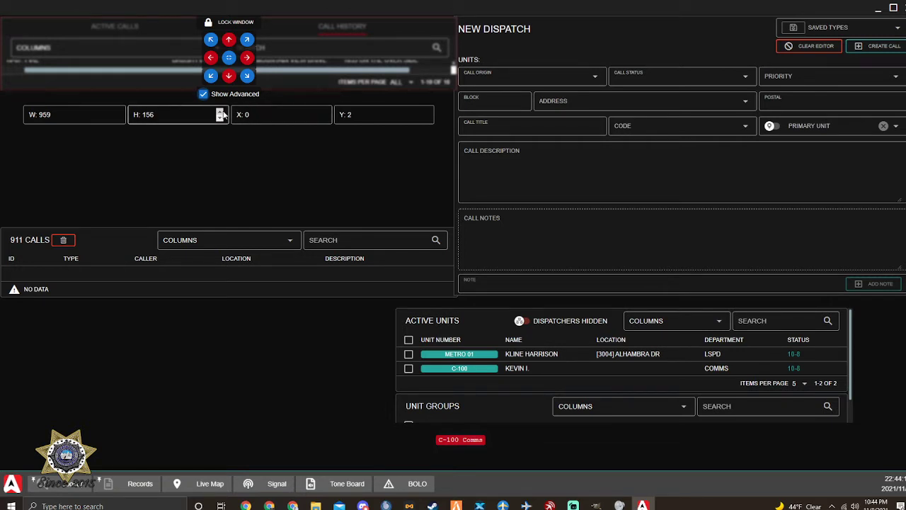
left_click_drag(221, 113, 222, 111)
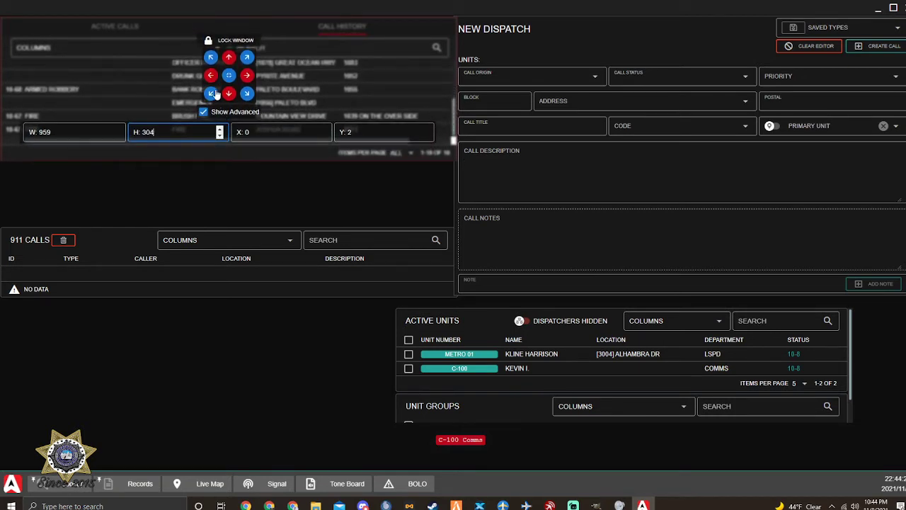
left_click(212, 41)
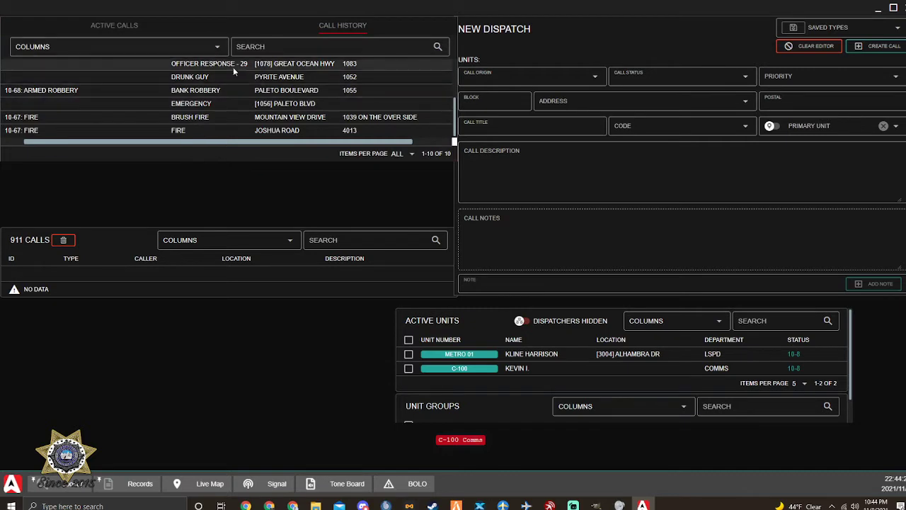
Return to the active calls list and bring up the Active Units window options
scroll(245, 71, "up", 3)
scroll(255, 78, "down", 2)
scroll(253, 76, "up", 2)
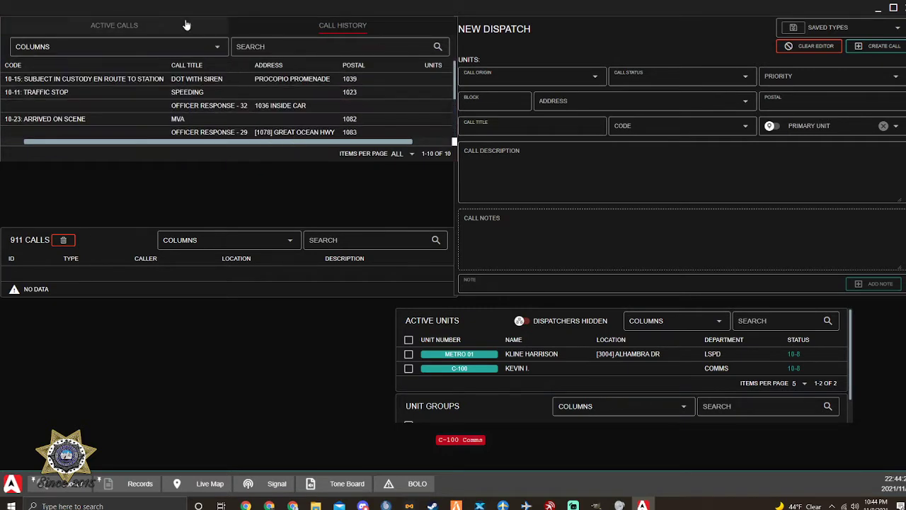
left_click(177, 26)
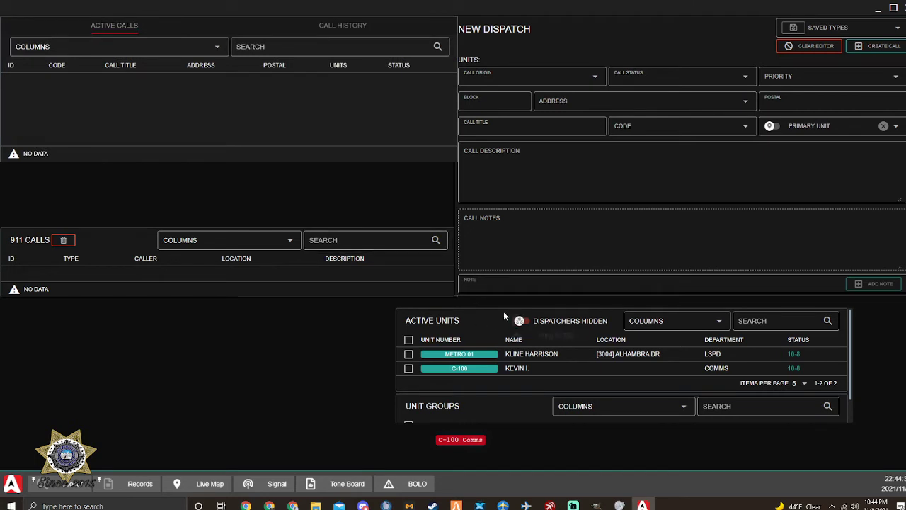
right_click(477, 324)
Move Active Units to the upper left under calls, then list Call Origin choices: Caller, Radio Dispatch, Observed, Walk-Up
left_click_drag(478, 323, 78, 123)
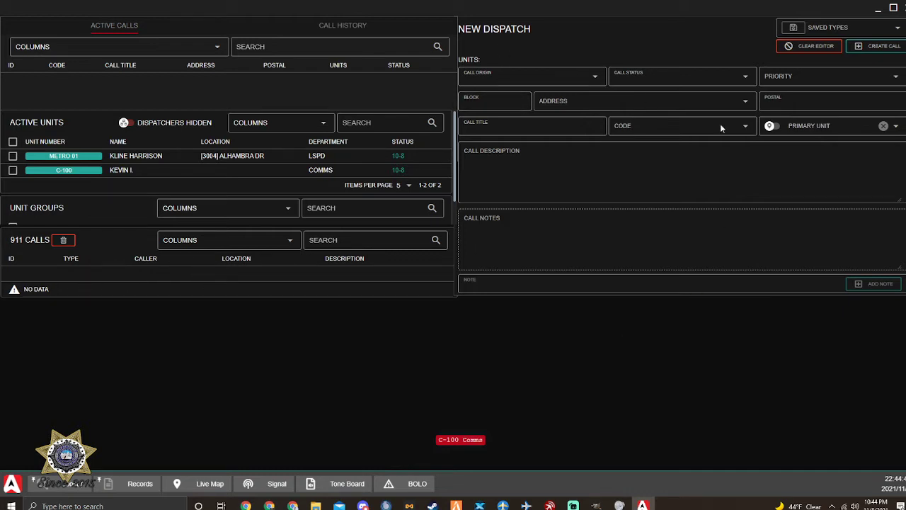
left_click(500, 77)
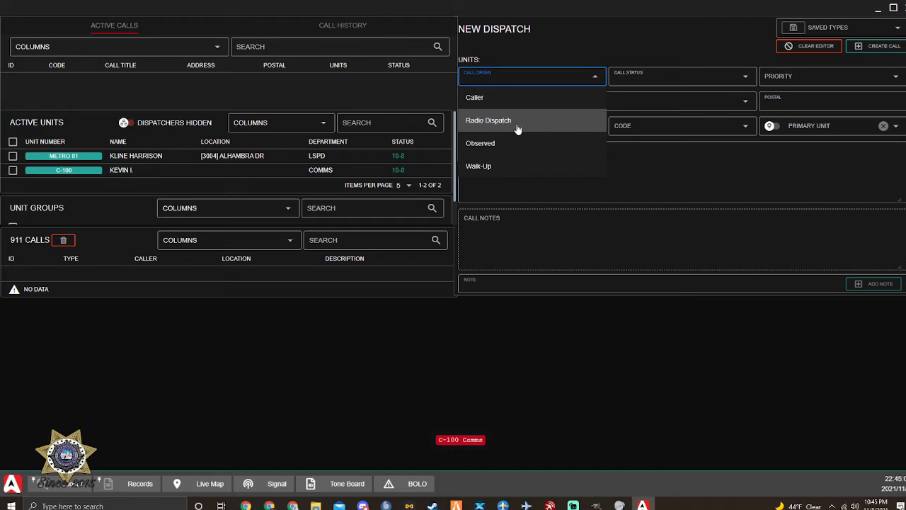
Review the Call Origin, Call Status and Priority choices without picking any
left_click(481, 143)
left_click(657, 76)
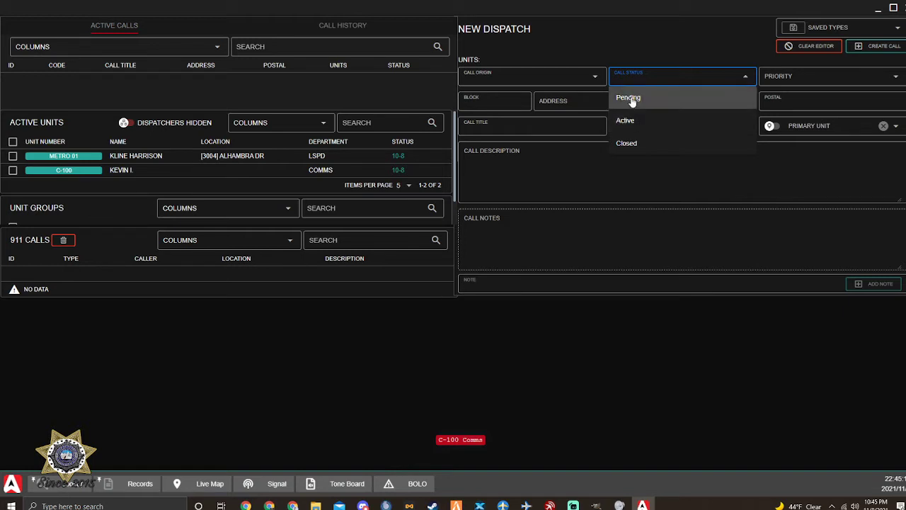
left_click(631, 143)
left_click(785, 75)
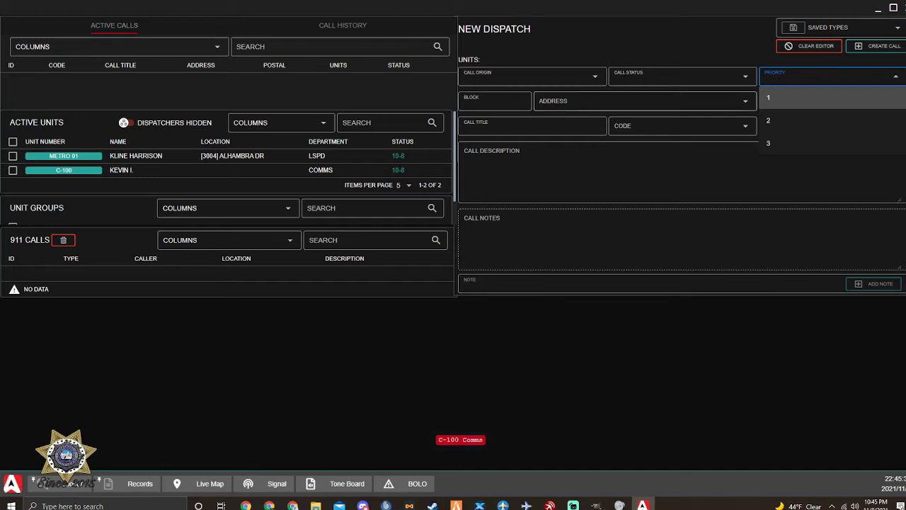
left_click(637, 101)
Check the Block, street name, Postal and Call Description fields, leaving them all blank
left_click(494, 102)
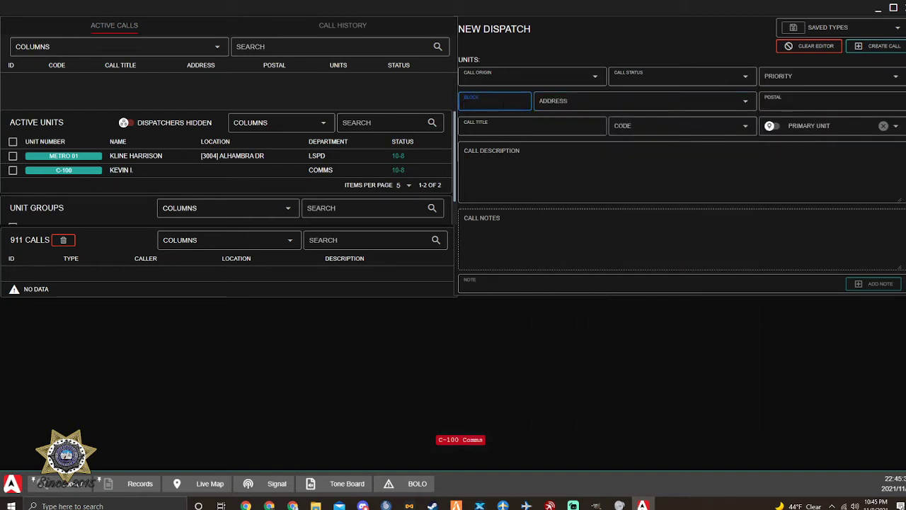
left_click(637, 101)
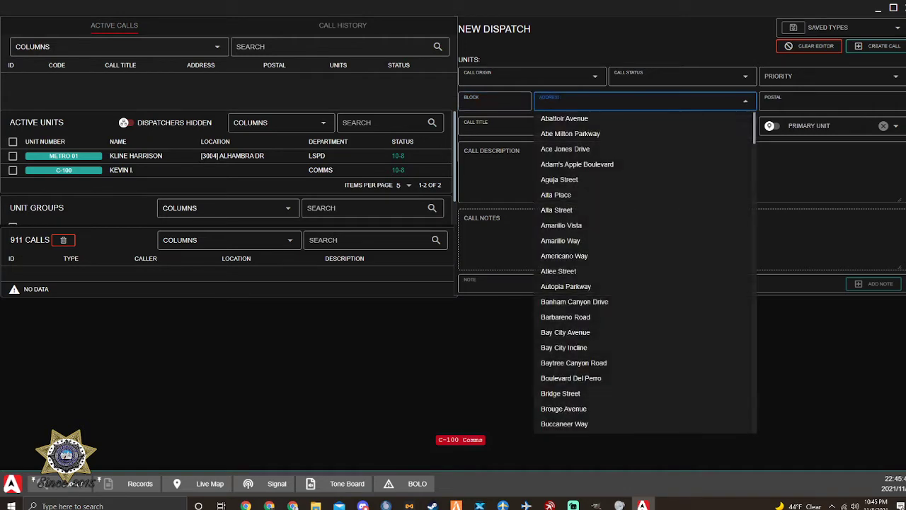
scroll(558, 133, "down", 5)
scroll(566, 213, "up", 5)
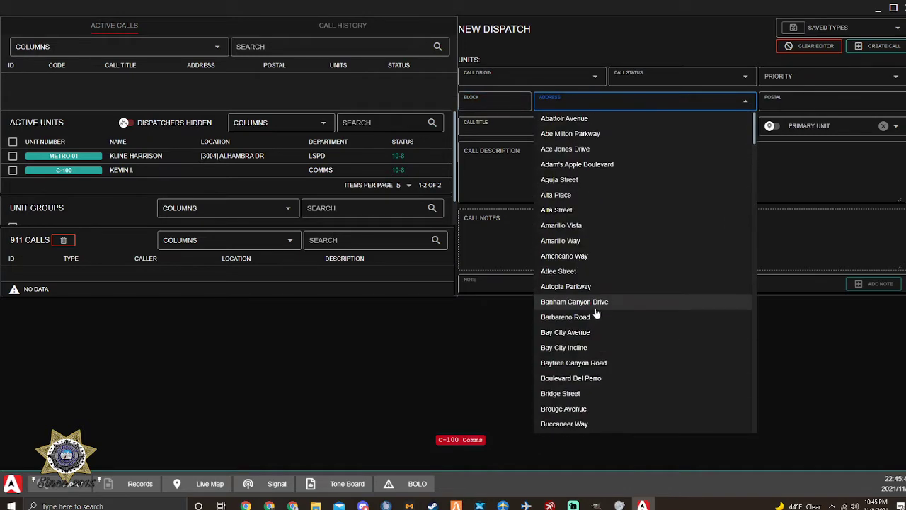
left_click(496, 177)
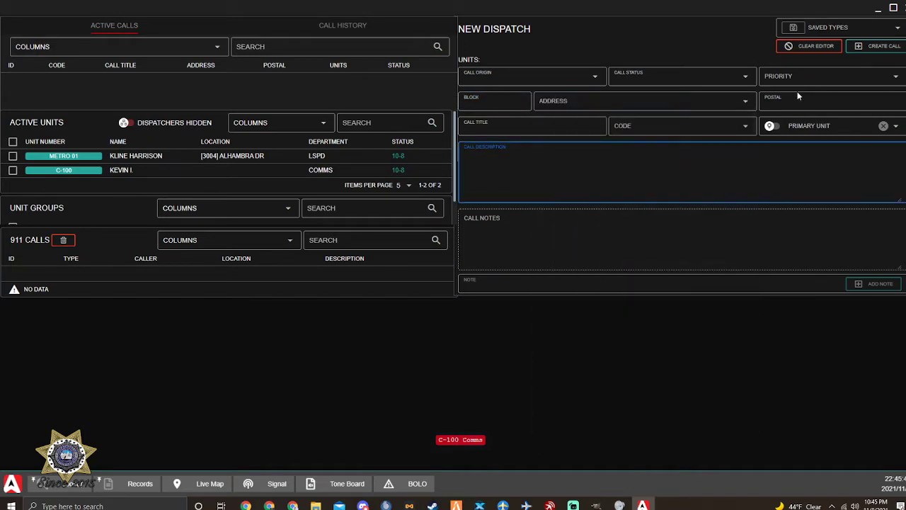
left_click(814, 103)
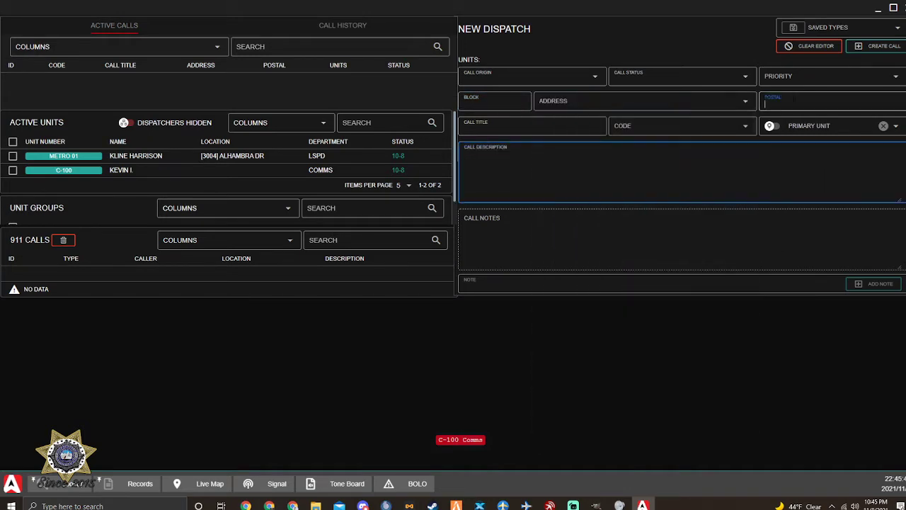
left_click(542, 185)
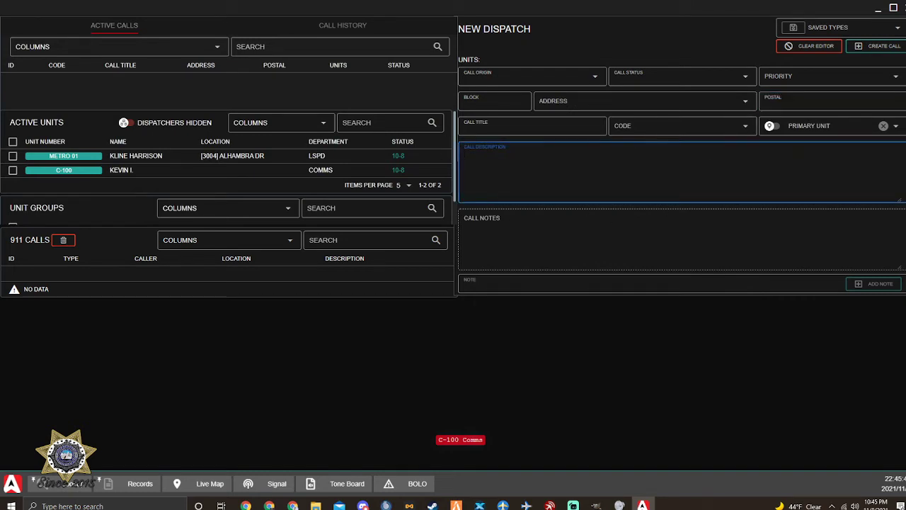
left_click(505, 232)
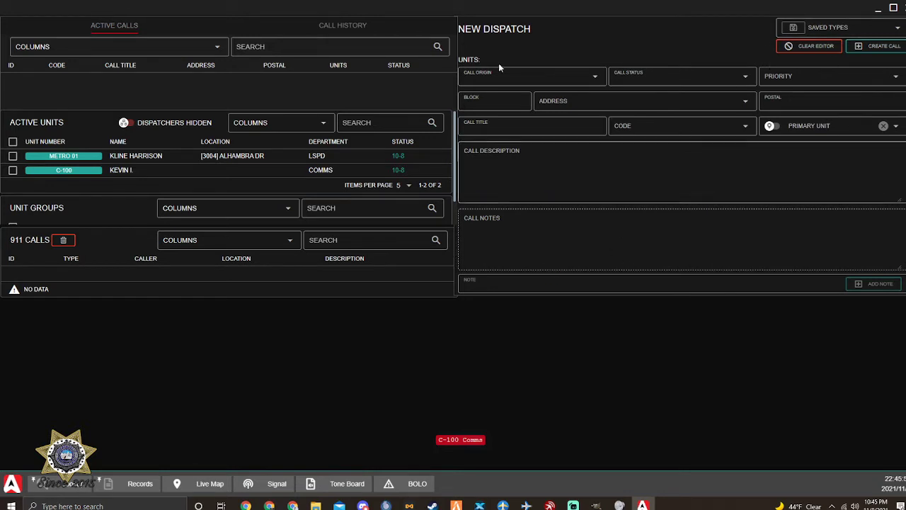
Browse the main navigation sidebar menus, then restore the Live Map window from the taskbar
left_click(12, 485)
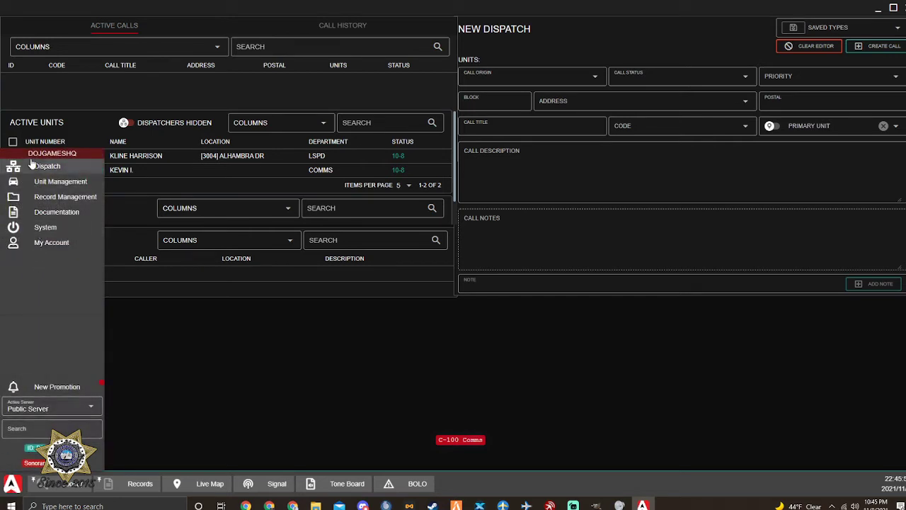
mouse_move(32, 167)
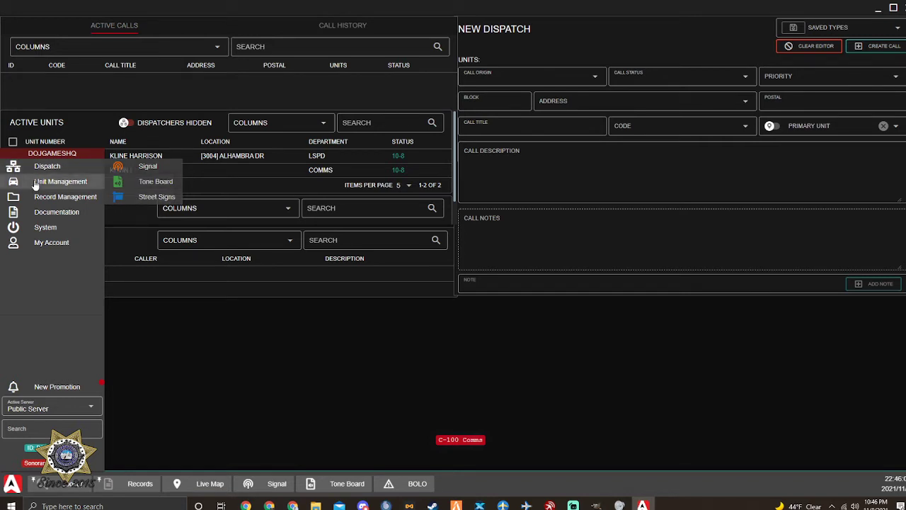
mouse_move(36, 184)
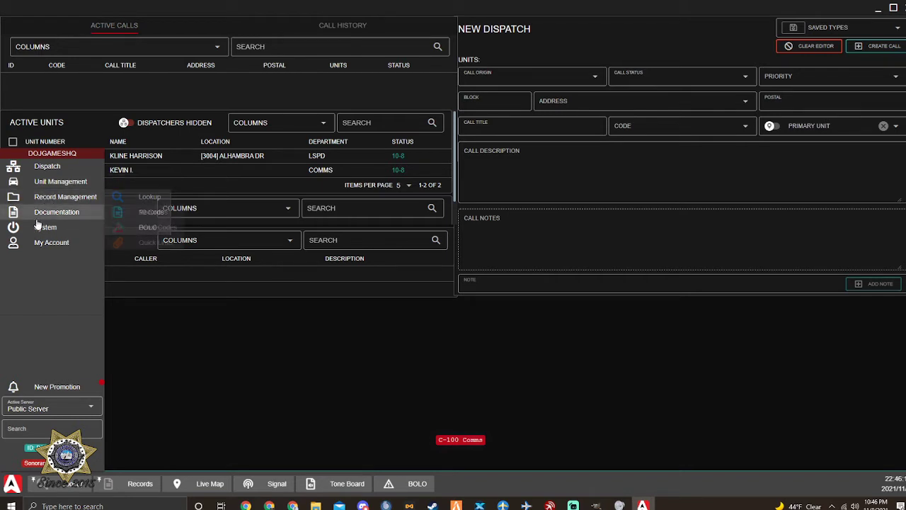
mouse_move(83, 216)
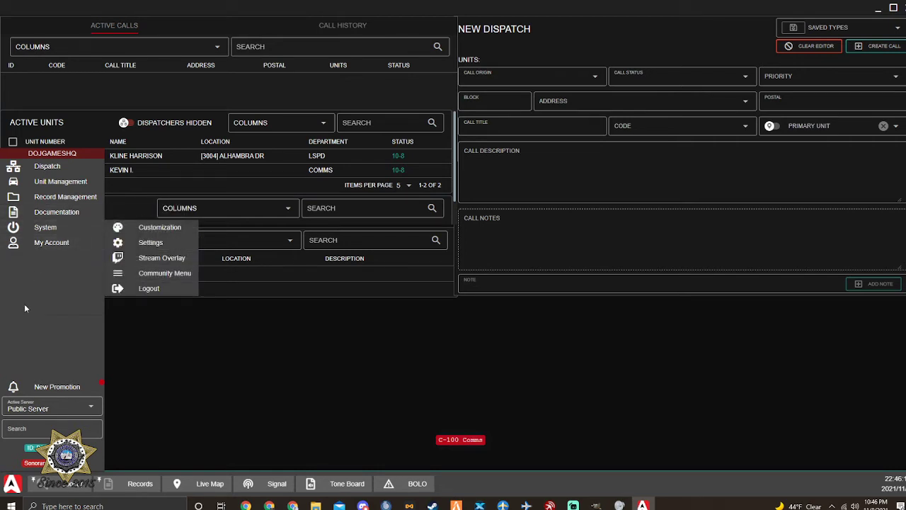
left_click(188, 485)
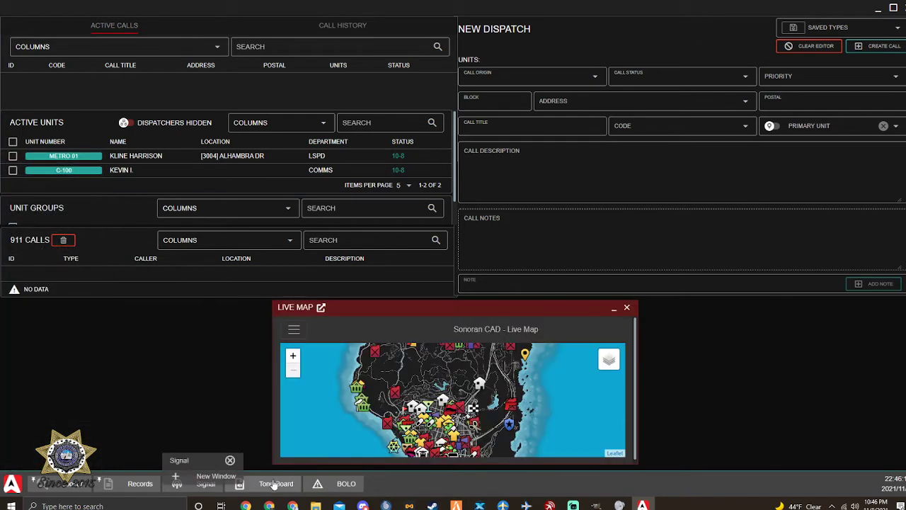
Restore the Tone Board, BOLO and Signal windows, nudging BOLO into line beside the map
left_click(332, 484)
left_click(267, 485)
left_click(204, 484)
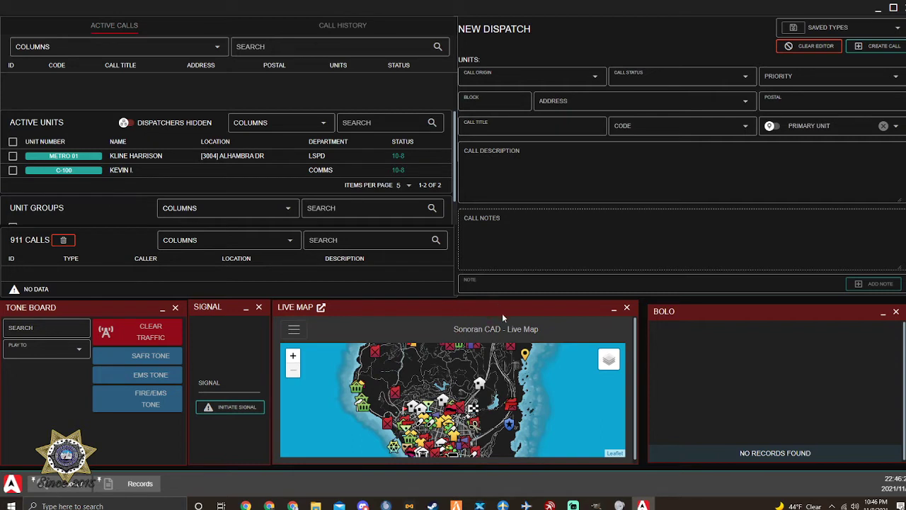
left_click_drag(707, 311, 674, 316)
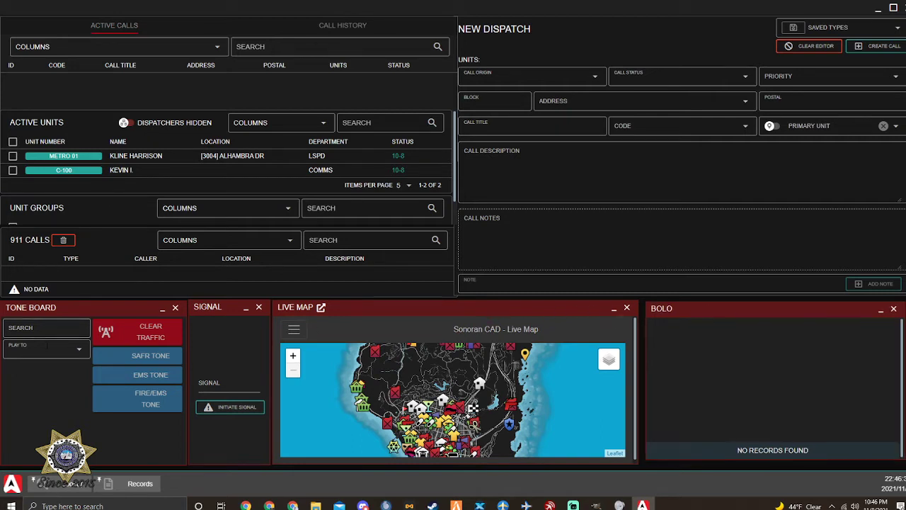
Set the Tone Board's Play To target to Department: COMMS
left_click(42, 349)
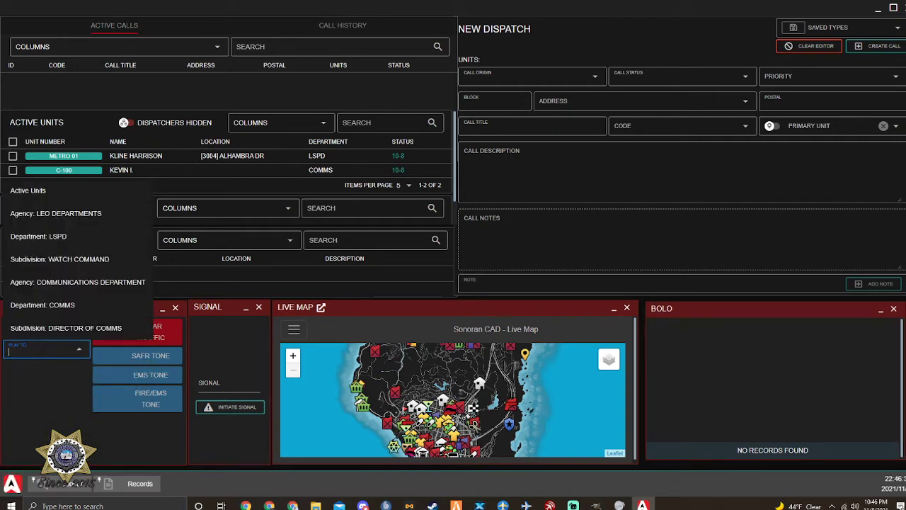
left_click(43, 354)
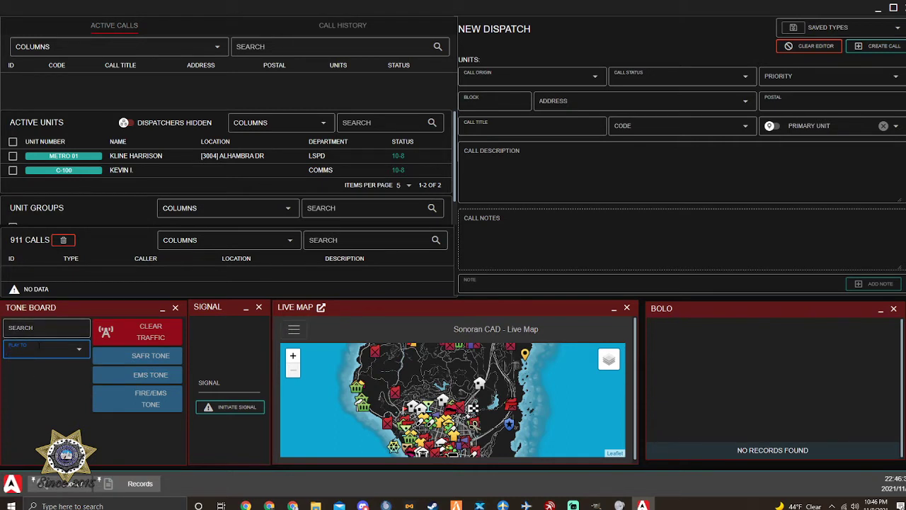
left_click(39, 347)
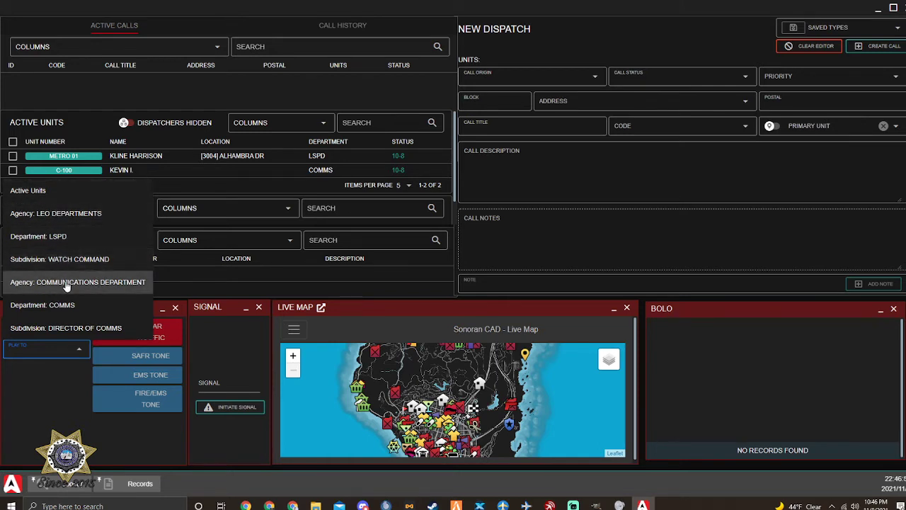
left_click(46, 372)
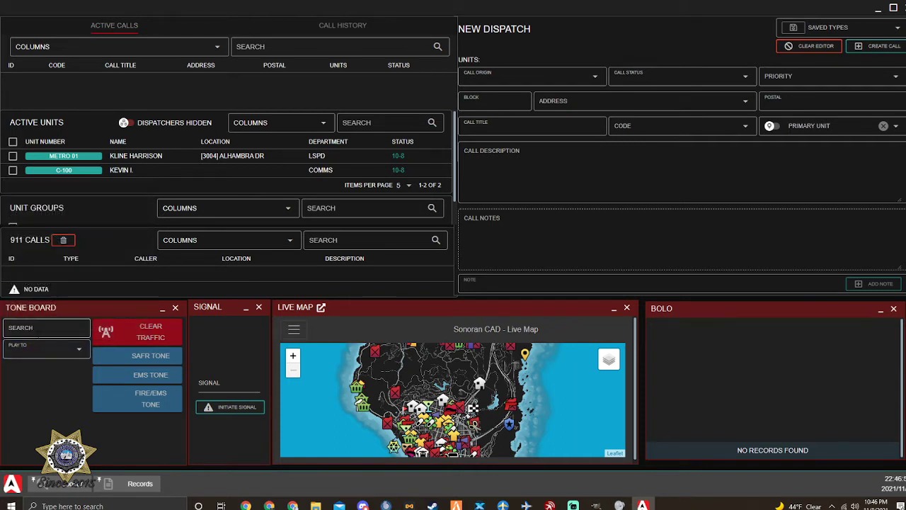
left_click(43, 350)
left_click(42, 349)
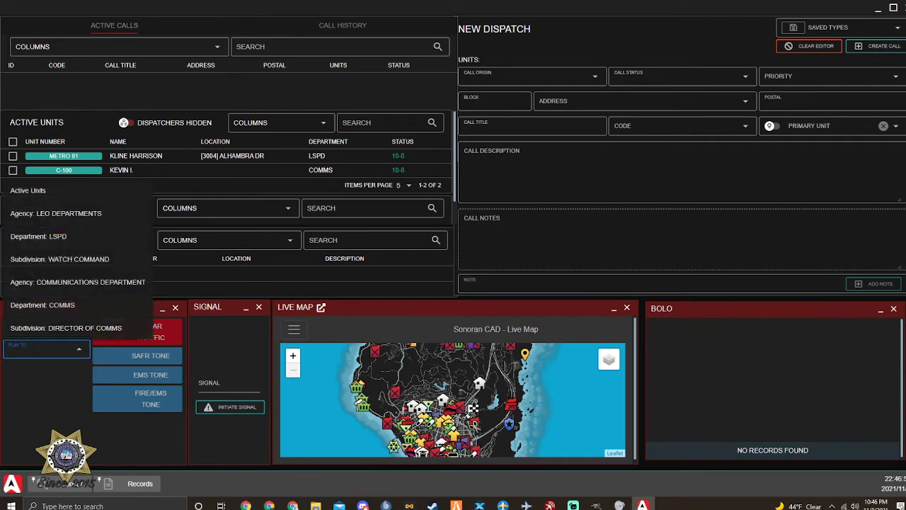
left_click(39, 306)
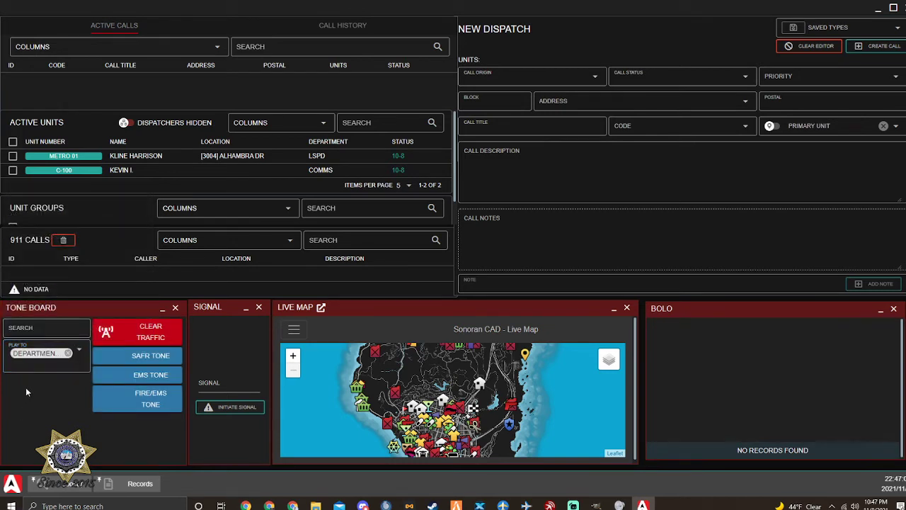
Play CLEAR TRAFFIC and SAFR TONE to COMMS, then remove COMMS as the target
left_click(118, 342)
left_click(136, 360)
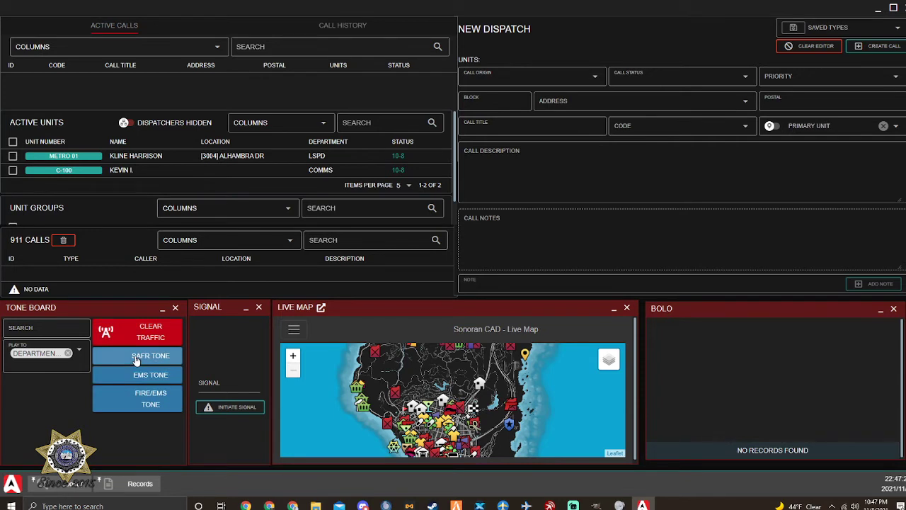
left_click(68, 352)
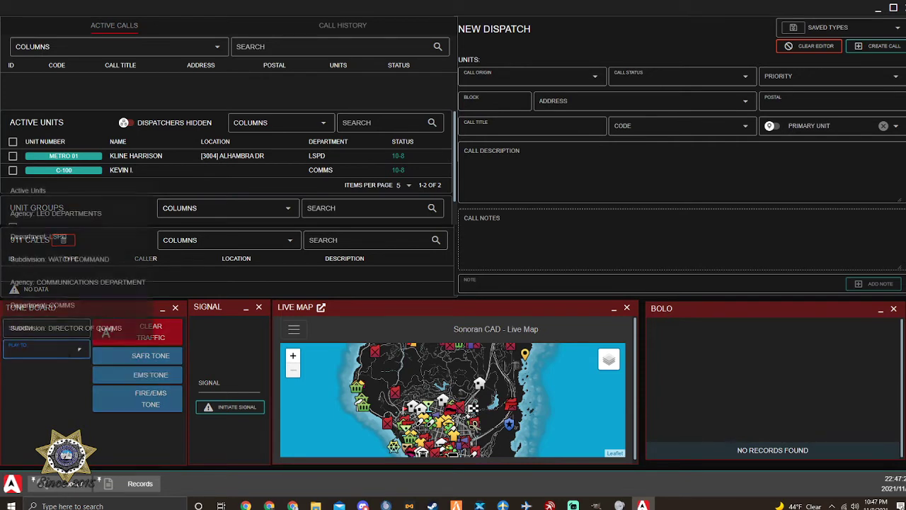
left_click(37, 408)
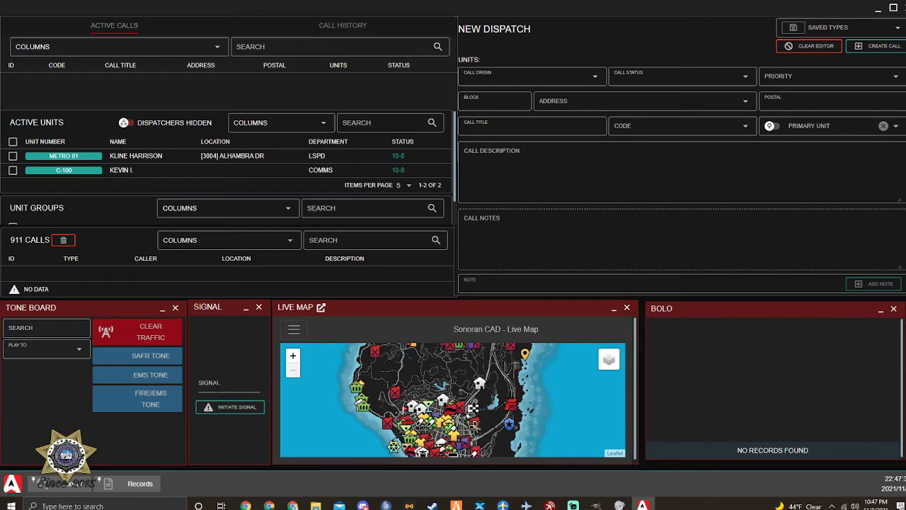
Enter signal 100 and initiate it
left_click(228, 387)
type("100")
key("Return")
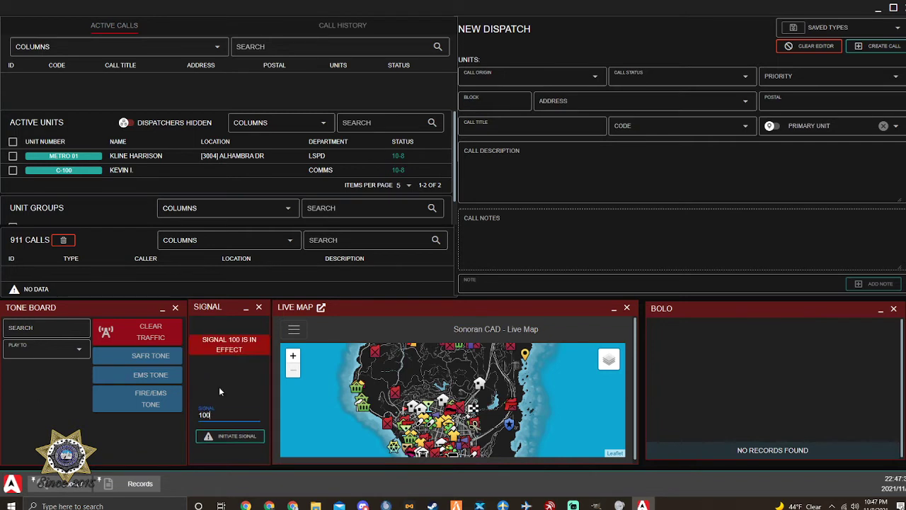
left_click(238, 440)
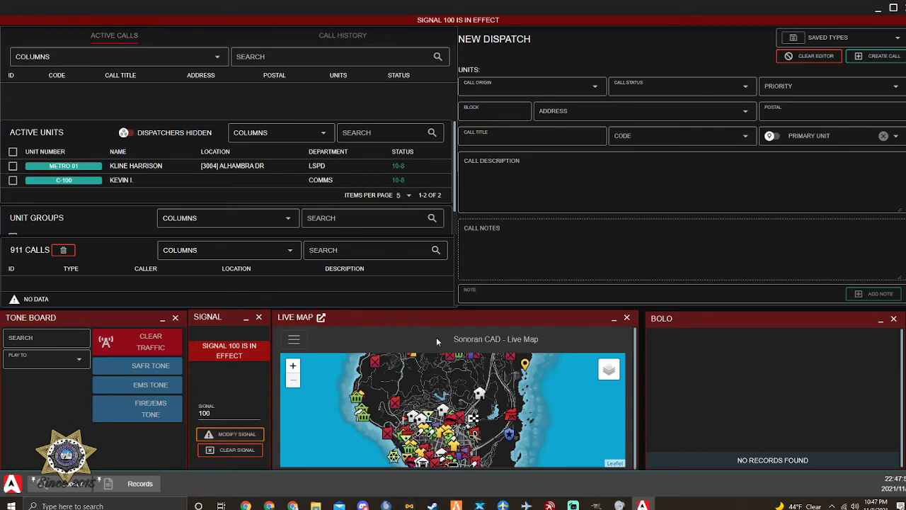
Redock the Signal panel, modify the active signal to 103, then clear it
left_click_drag(227, 418, 153, 404)
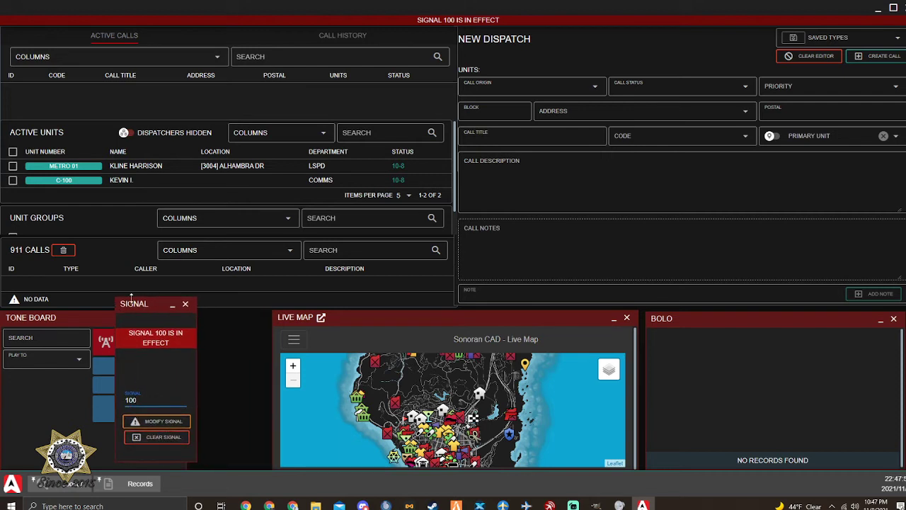
left_click_drag(144, 308, 209, 320)
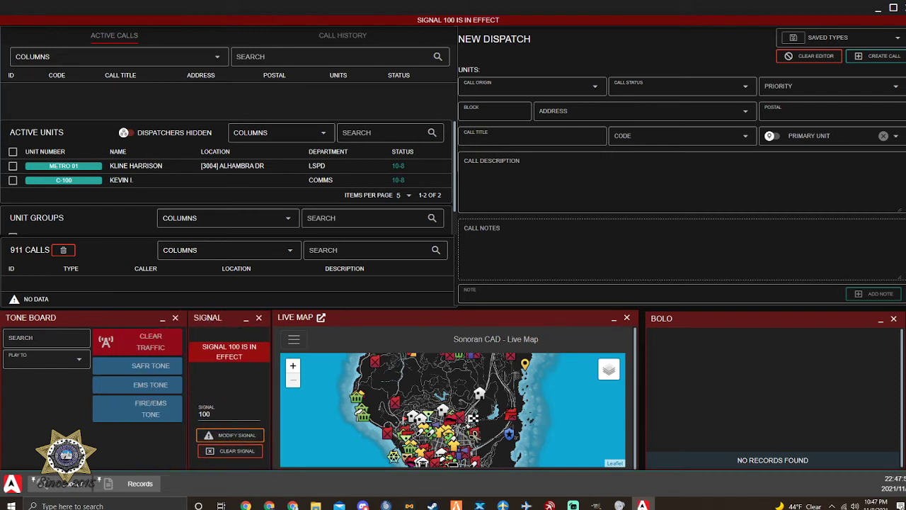
left_click(213, 413)
key("BackSpace")
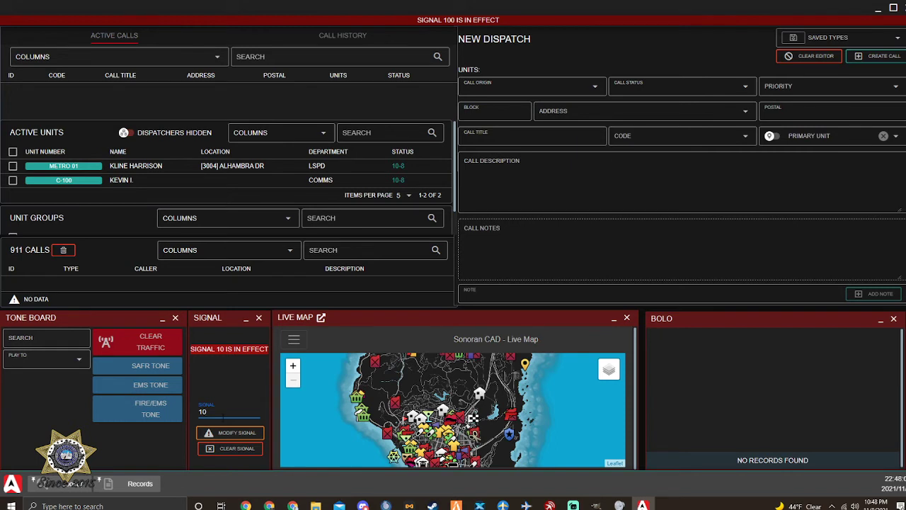
type("3")
left_click(230, 435)
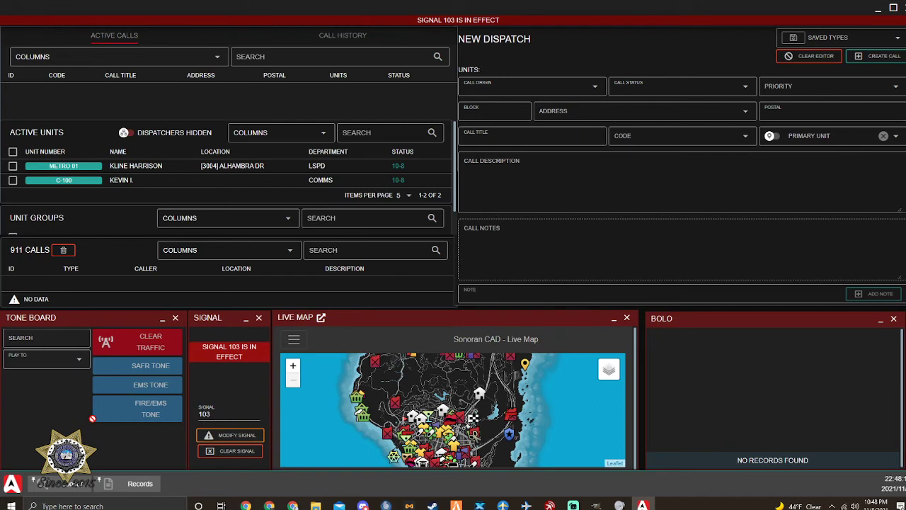
left_click(217, 415)
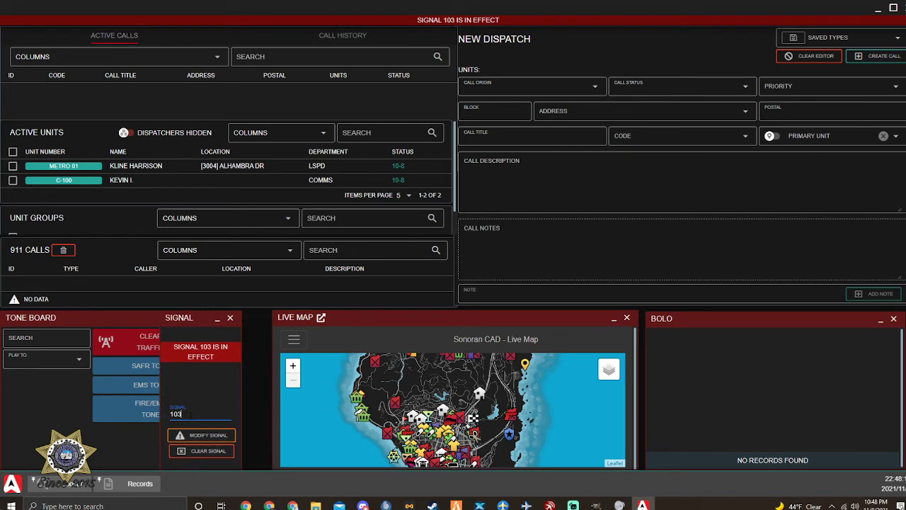
left_click(225, 450)
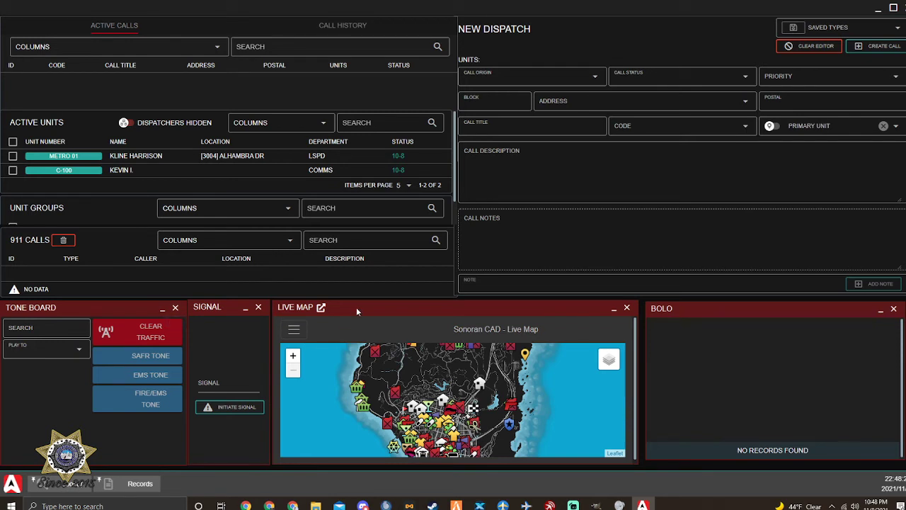
Zoom into the live map and pan across to the other marked locations
scroll(424, 386, "up", 3)
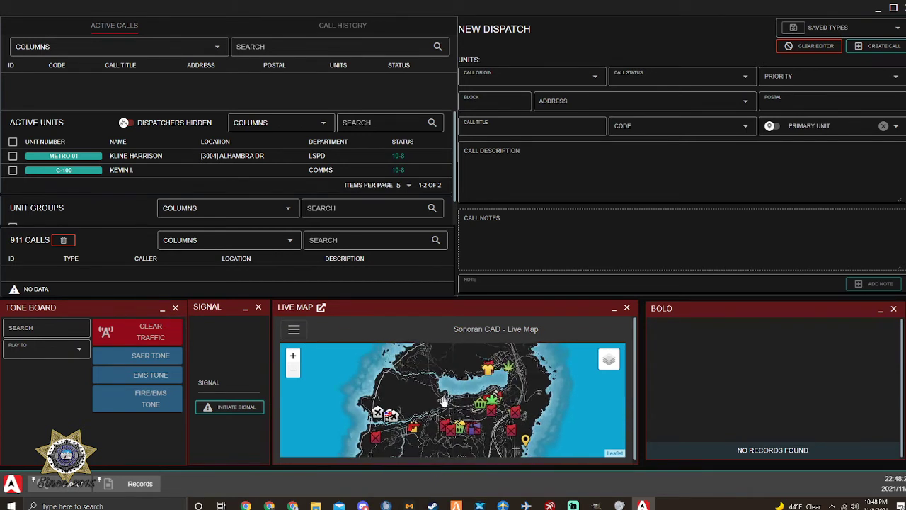
left_click_drag(429, 409, 438, 386)
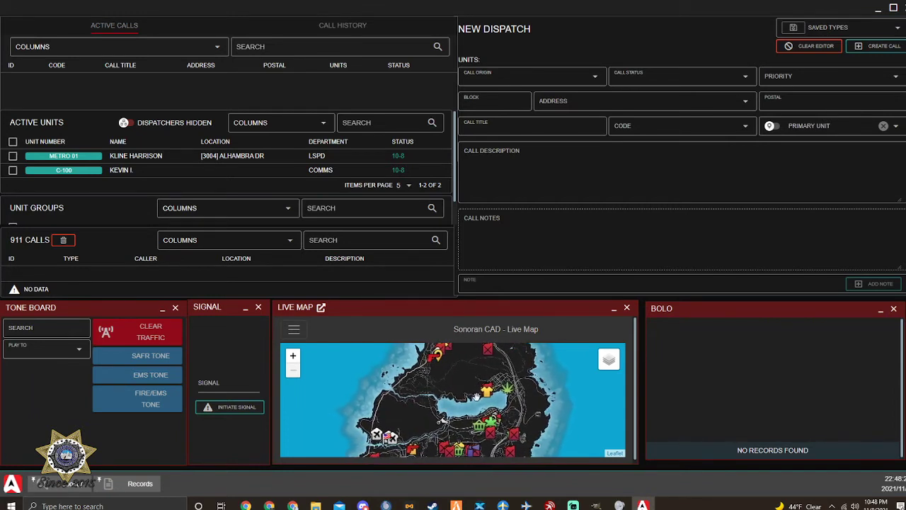
mouse_move(609, 360)
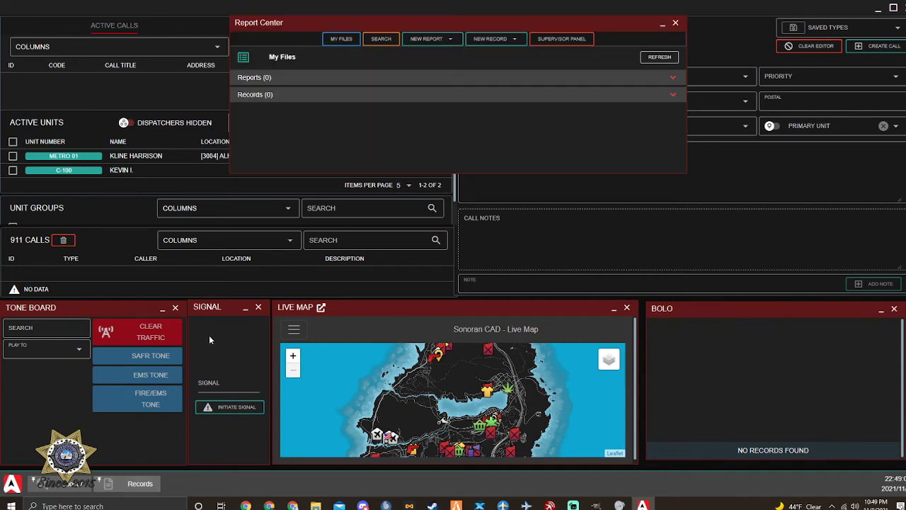
Start a new BOLO record in the Report Center and flag the subject as Armed
left_click(139, 483)
left_click(490, 39)
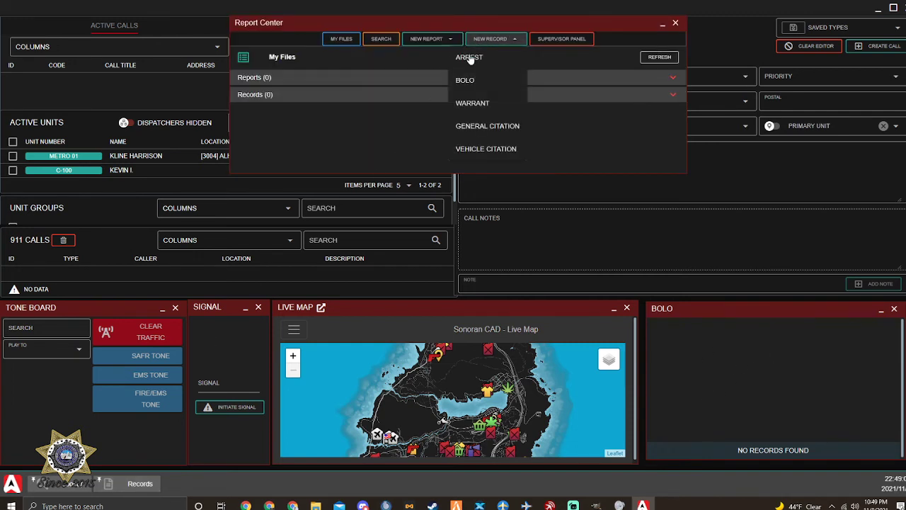
left_click(470, 80)
scroll(292, 115, "down", 2)
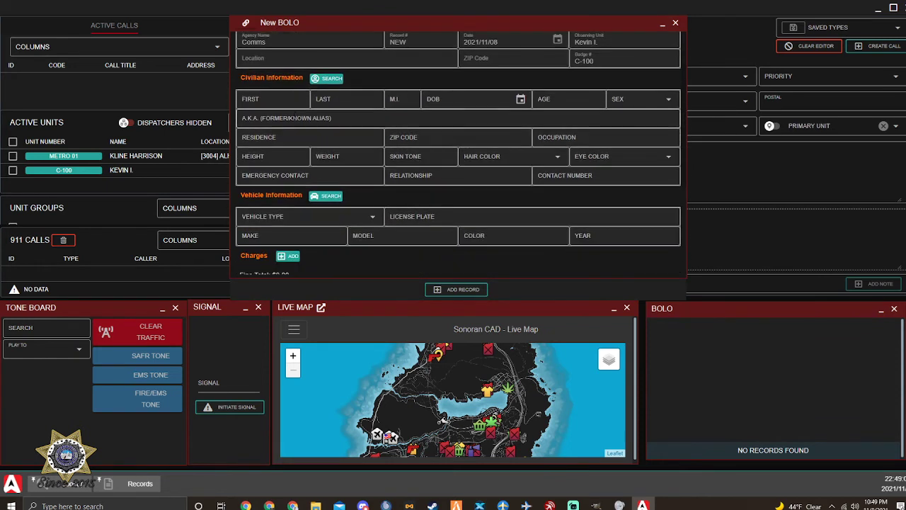
scroll(293, 115, "up", 2)
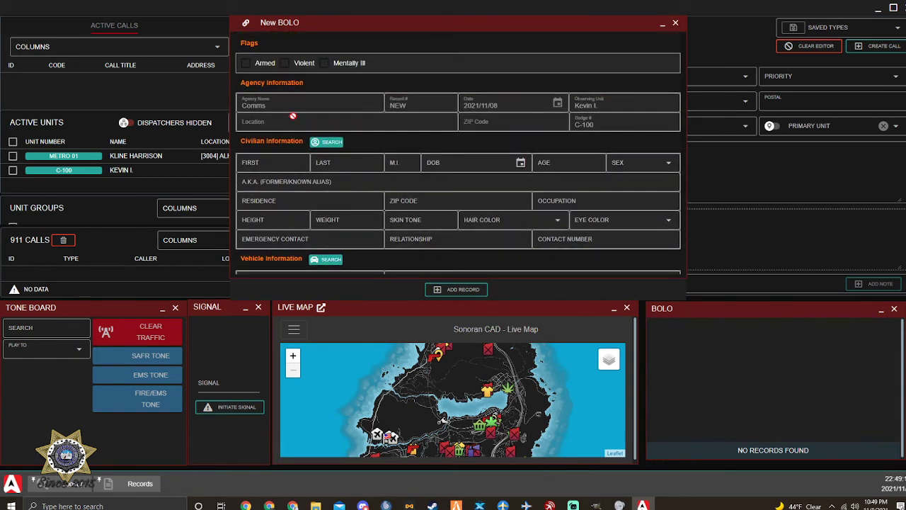
left_click(245, 63)
Look up the civilian by first name in the character database and fill the BOLO with their details
left_click(267, 165)
type("KEVIN")
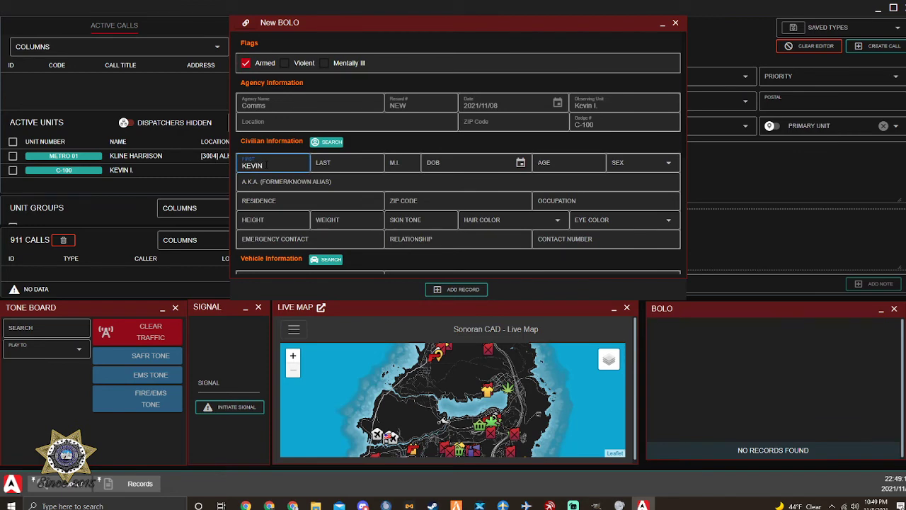
left_click(328, 142)
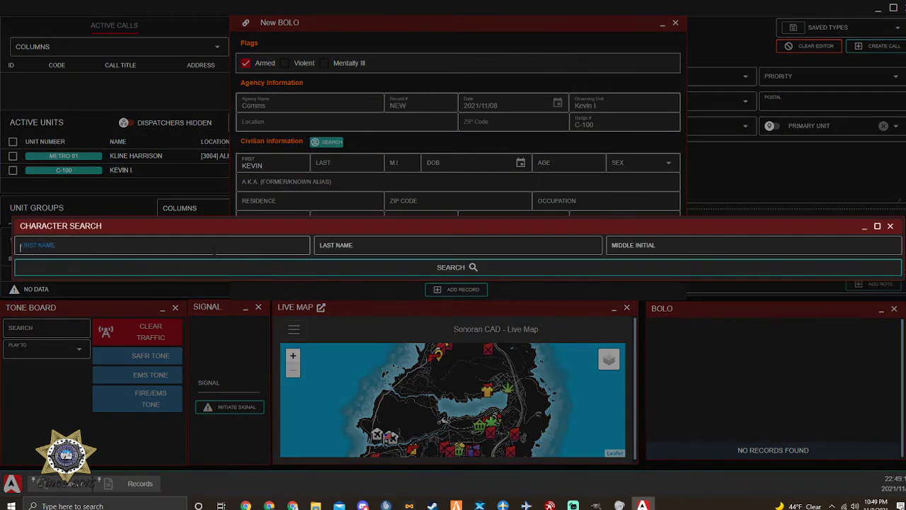
type("KEVIN")
key("Return")
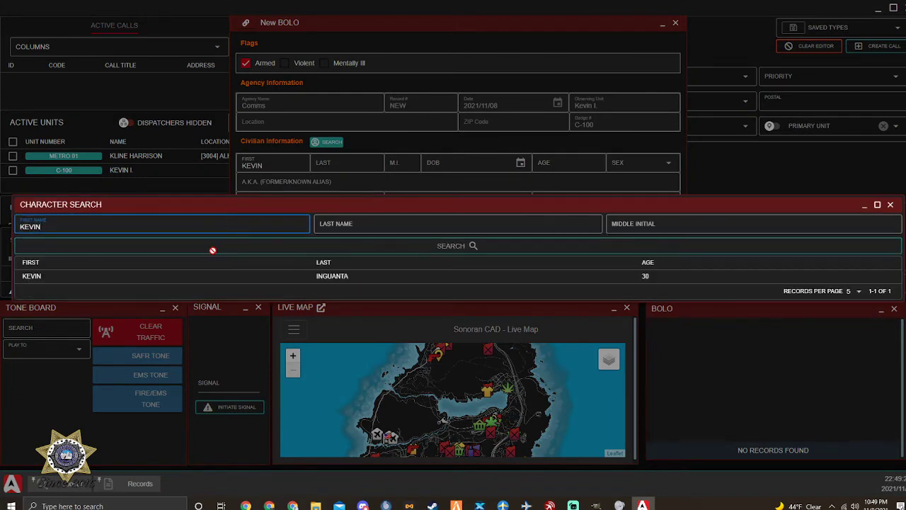
left_click(196, 276)
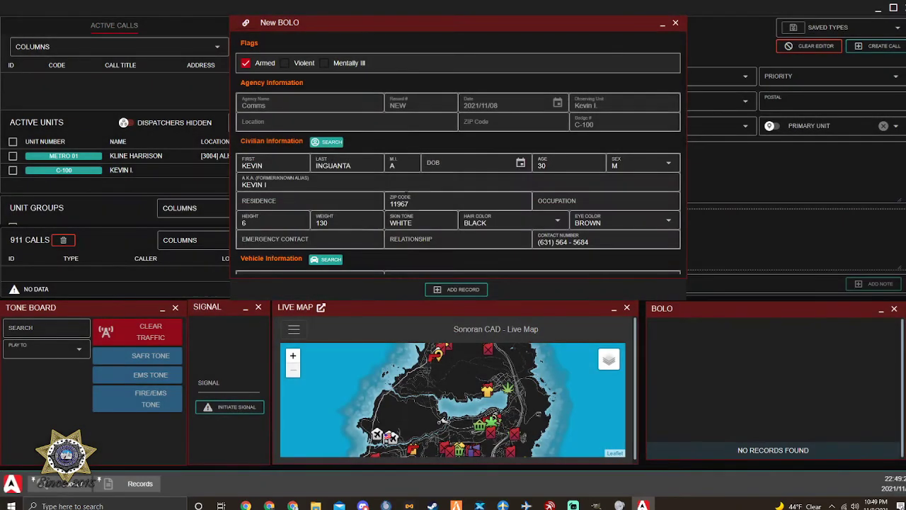
Set the BOLO vehicle type to Sedan with license plate 1561651
scroll(408, 192, "down", 4)
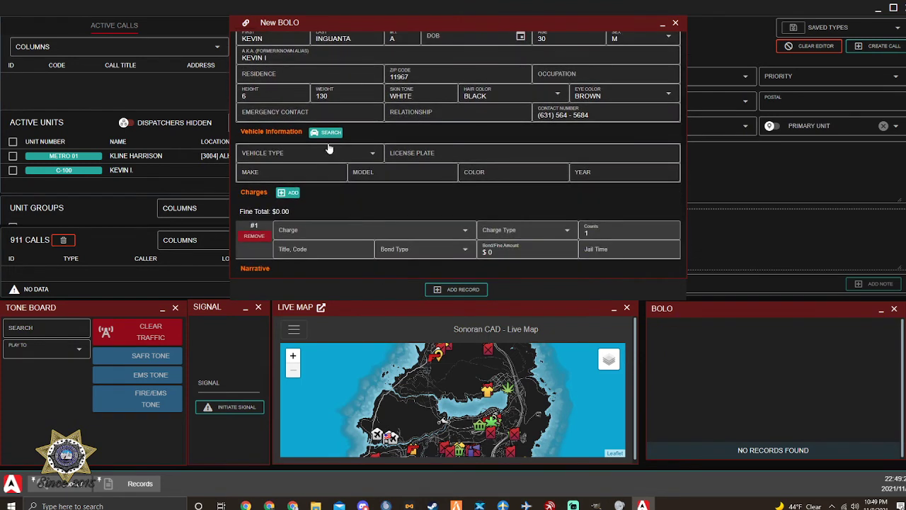
left_click(308, 153)
left_click(258, 175)
left_click(425, 154)
type("1561651")
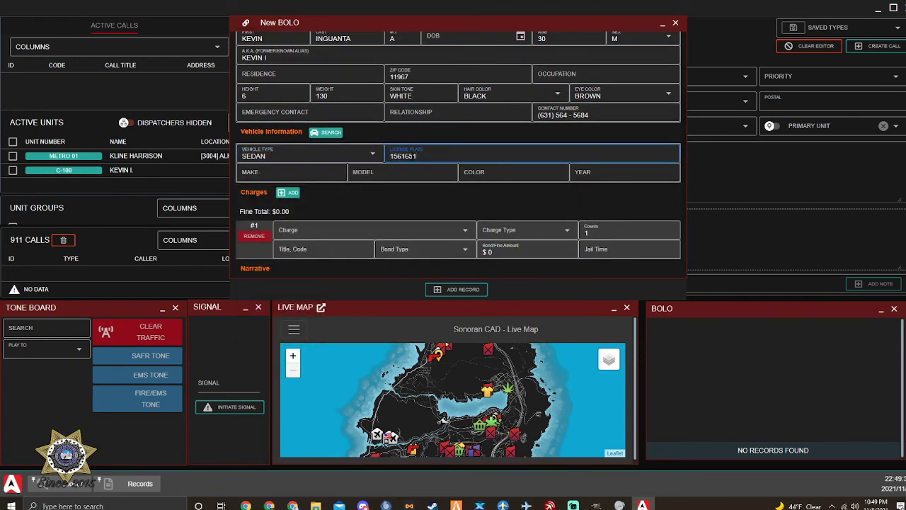
Enter make CV, model CXVCX, colour VXV and year 0541, then save the BOLO
left_click(290, 175)
type("CV")
left_click(402, 175)
type("CXVCX")
left_click(537, 176)
type("VXV")
key("Tab")
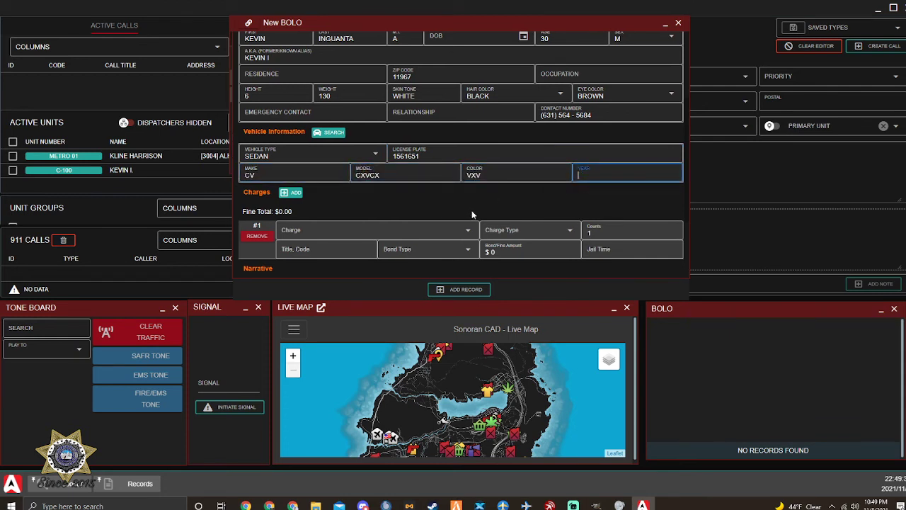
type("0541")
scroll(392, 217, "down", 2)
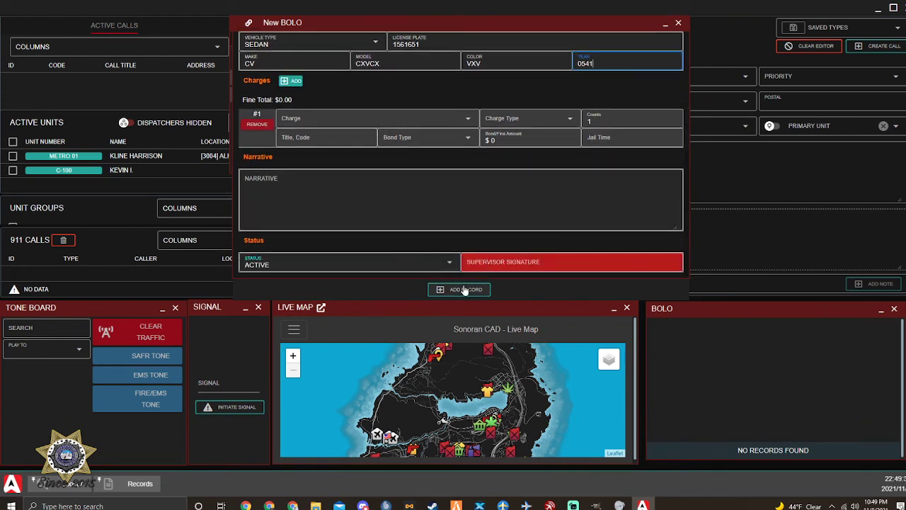
left_click(459, 289)
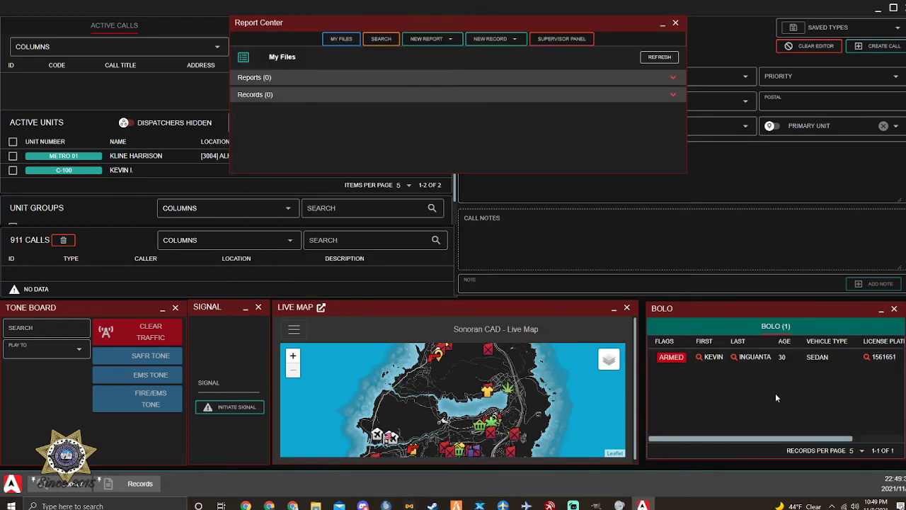
Reopen the saved BOLO record and export it to Downloads as BOLO.pdf
left_click(676, 23)
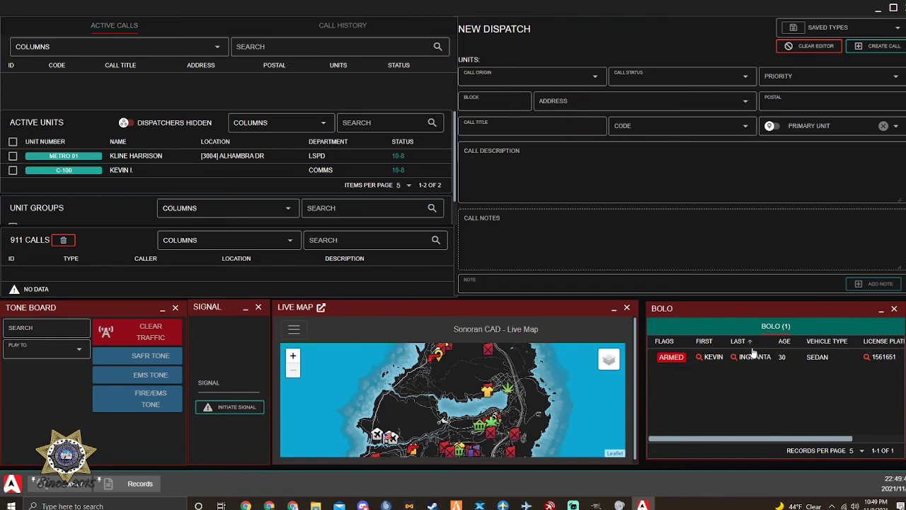
left_click(669, 358)
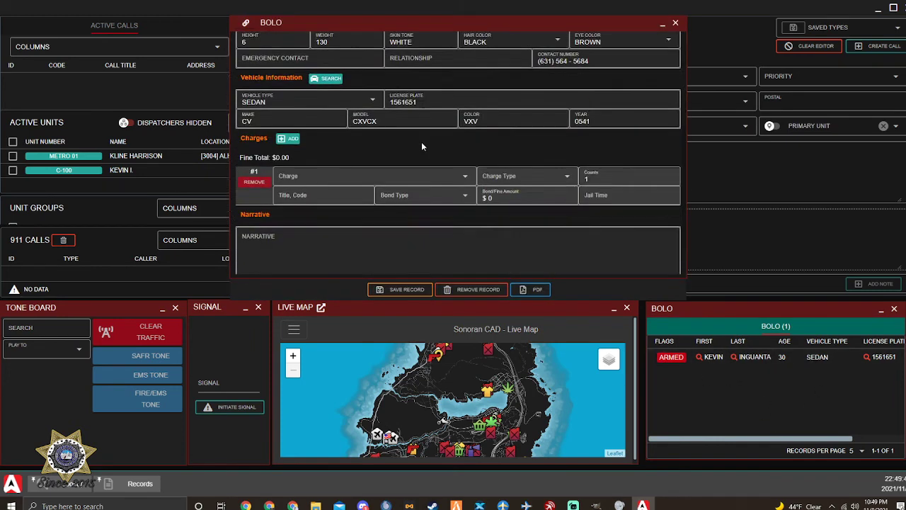
scroll(425, 146, "down", 5)
scroll(386, 224, "up", 5)
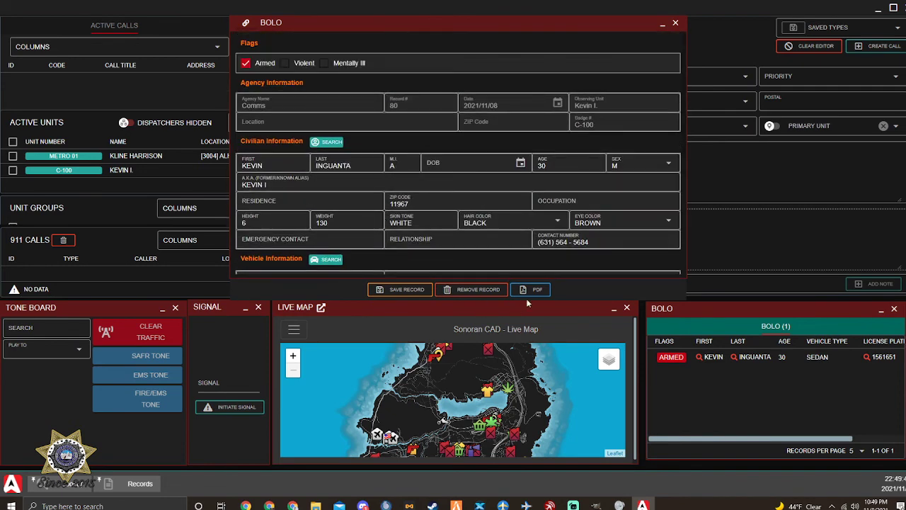
left_click(538, 290)
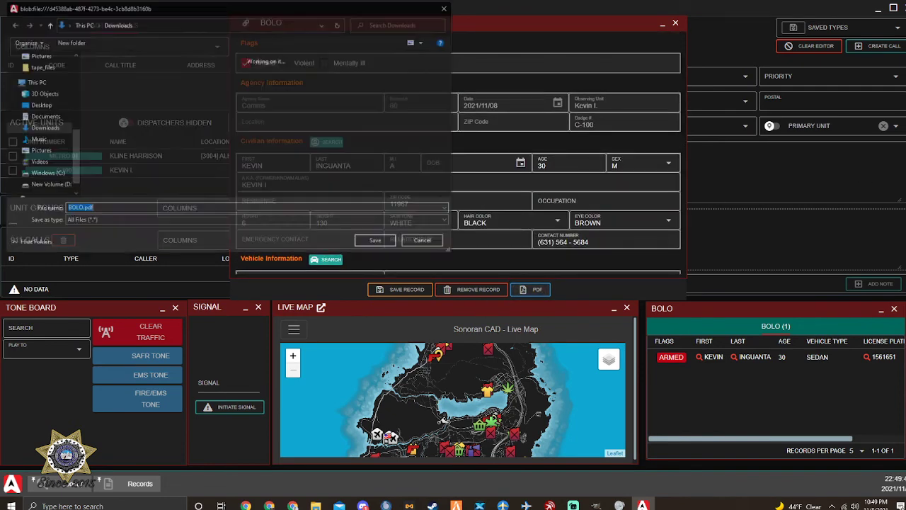
left_click(366, 245)
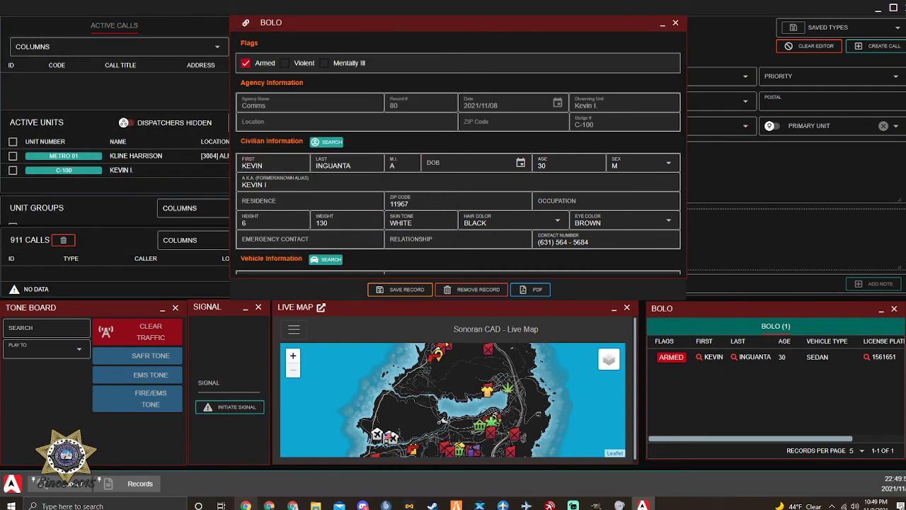
Open BOLO.pdf from the Downloads folder in Edge and scroll through the report
left_click(316, 506)
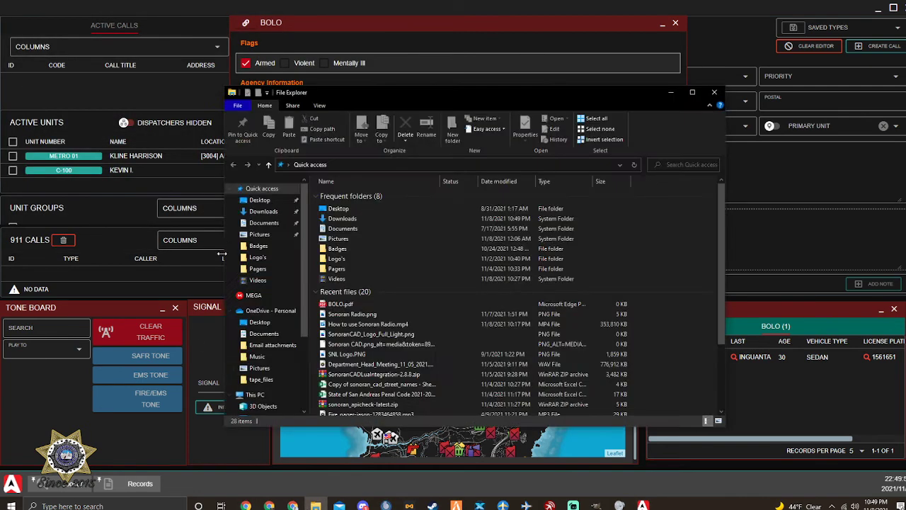
double_click(346, 218)
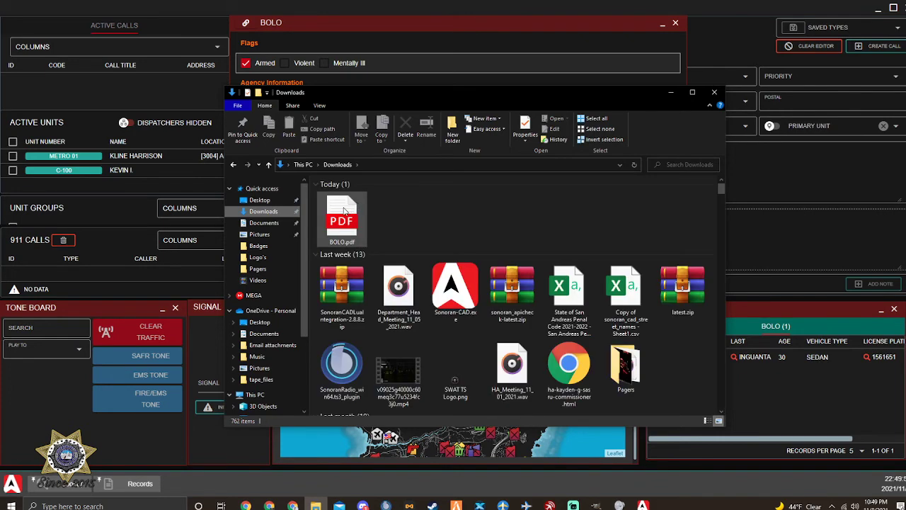
left_click(346, 211)
double_click(345, 211)
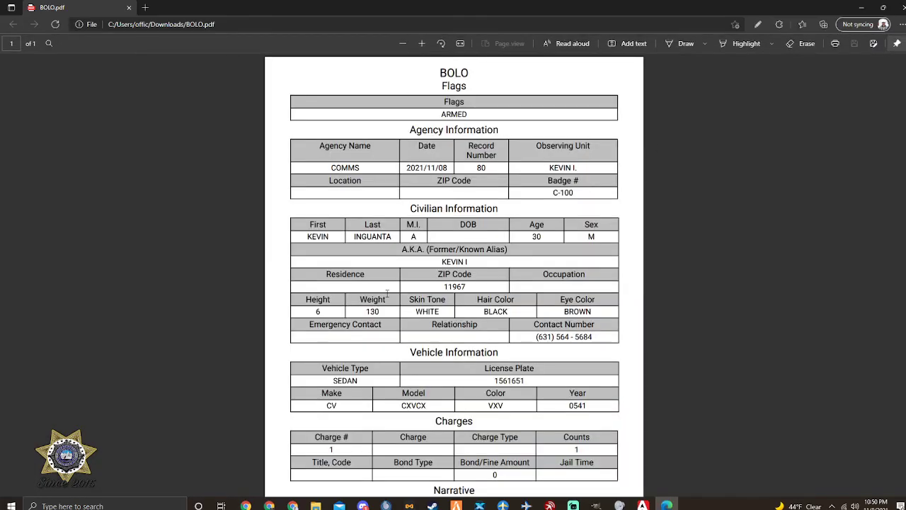
scroll(458, 331, "down", 2)
scroll(458, 332, "up", 2)
Close the PDF viewer and file browser, then remove the BOLO record
left_click(902, 6)
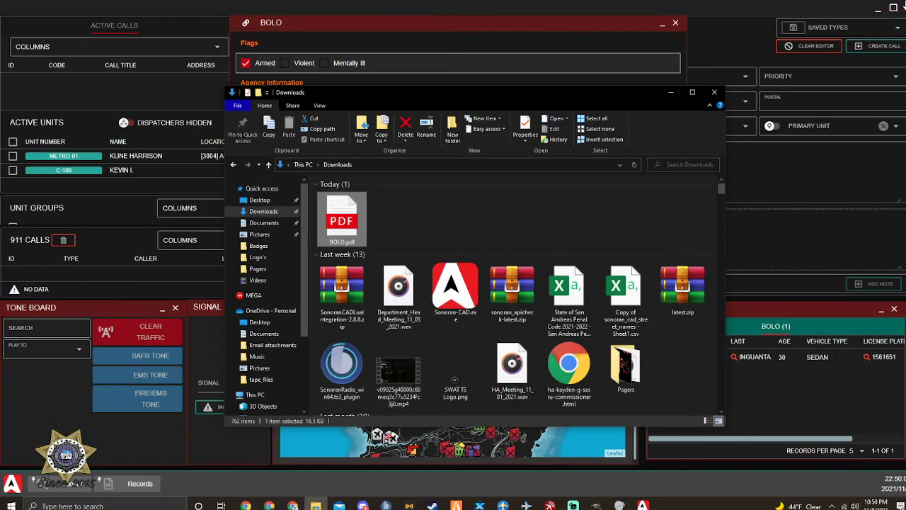
left_click(715, 92)
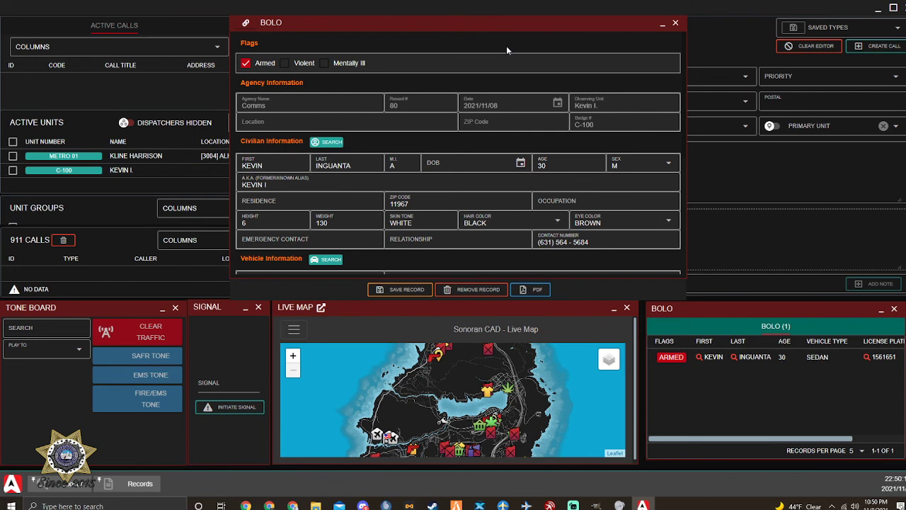
left_click(472, 290)
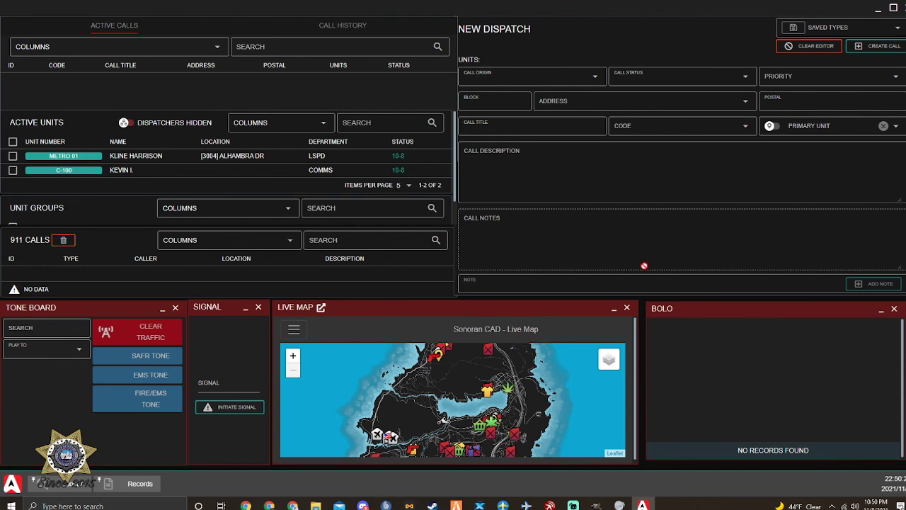
Keep Metro 01 at status 10-8 and send a records lookup to that unit
left_click(396, 155)
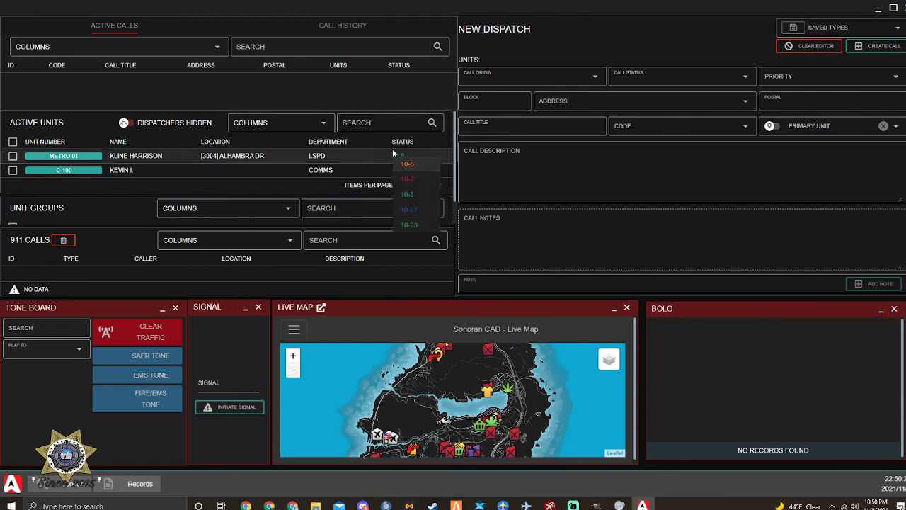
left_click(395, 155)
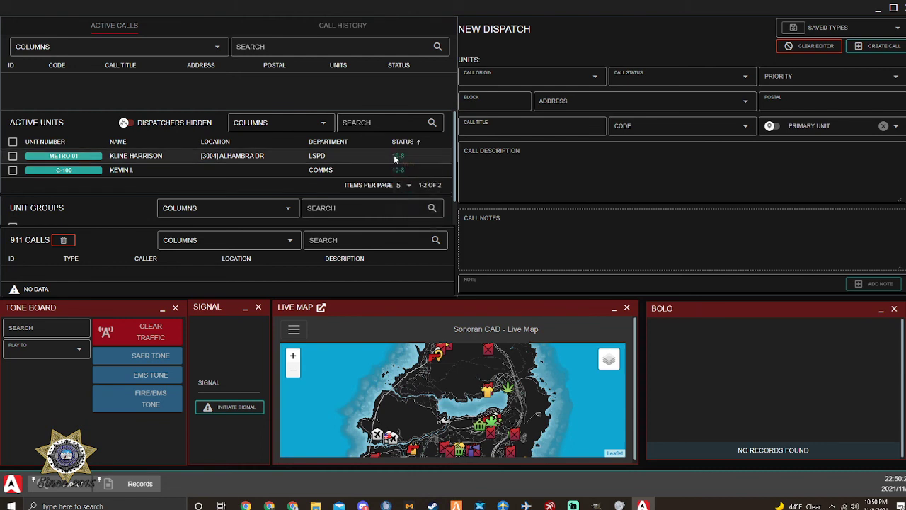
right_click(356, 156)
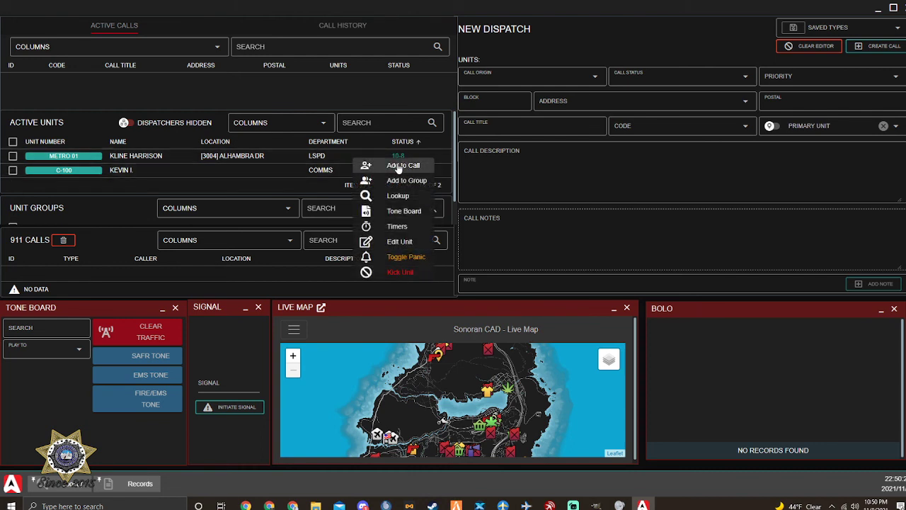
left_click(387, 198)
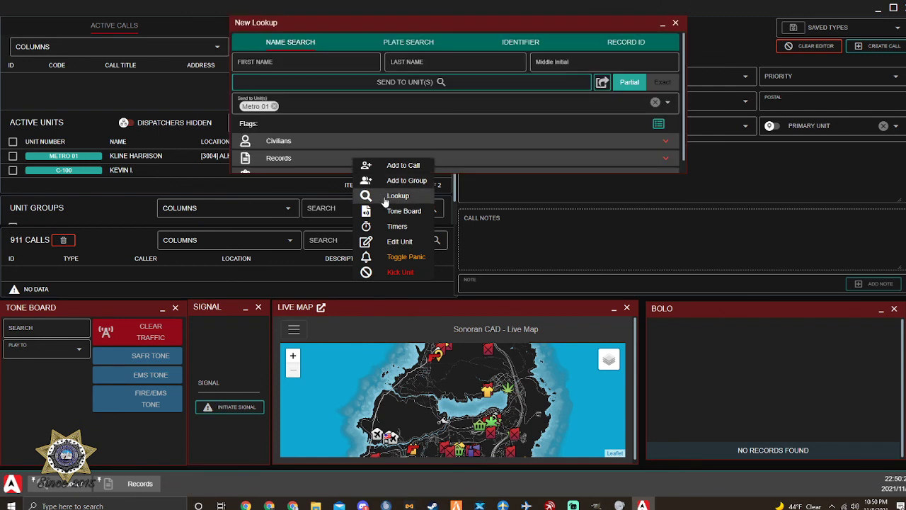
scroll(368, 131, "down", 1)
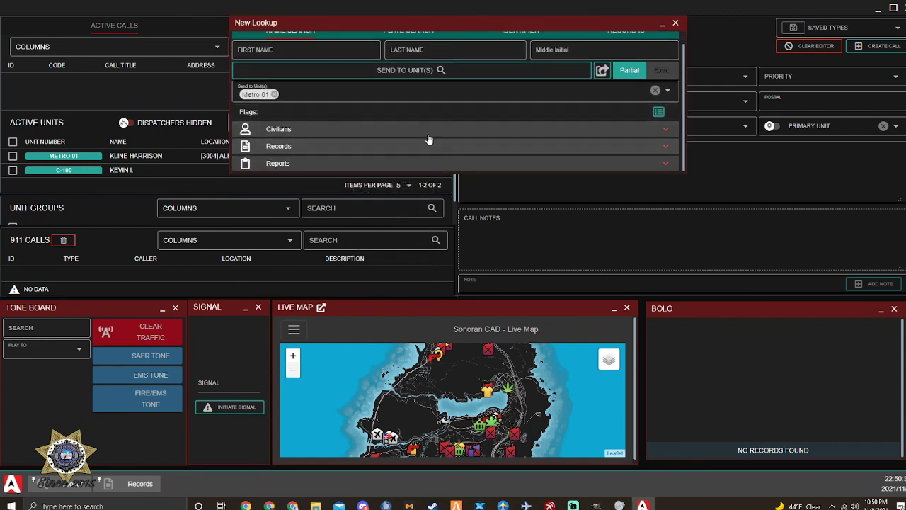
scroll(411, 138, "up", 1)
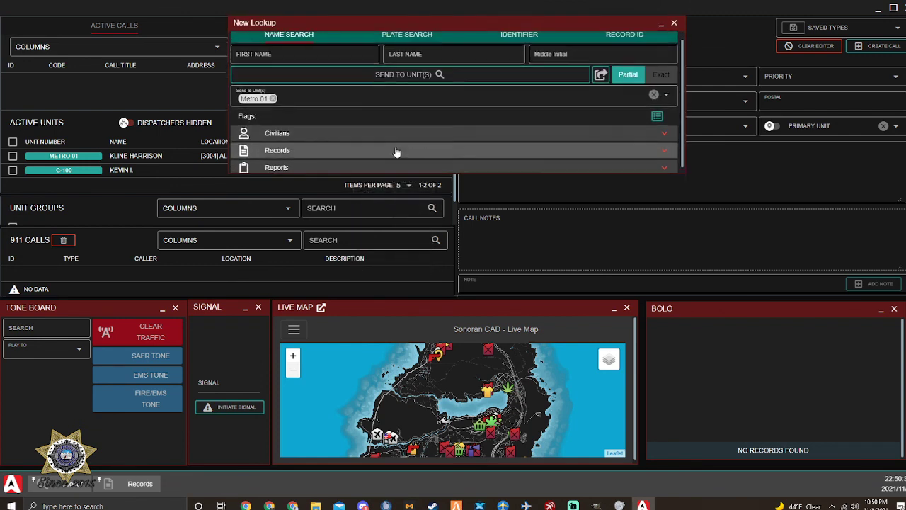
left_click(397, 91)
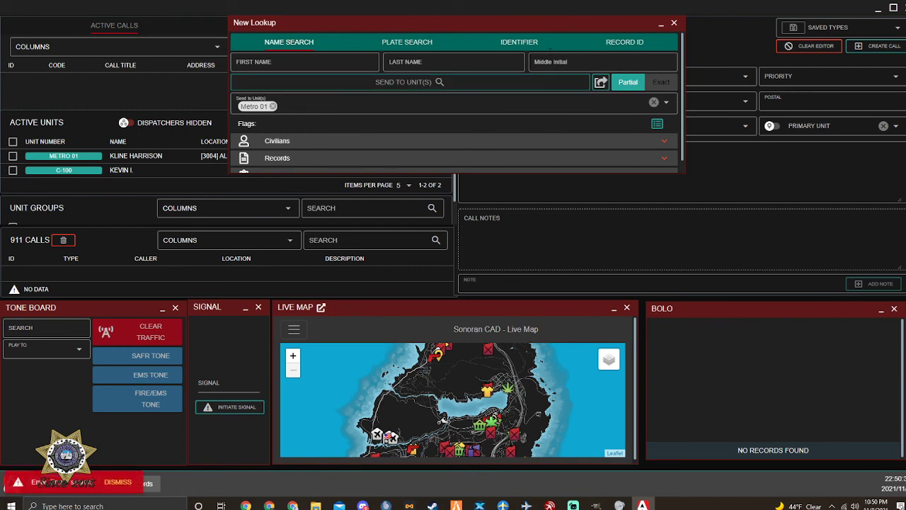
Try the identifier and record ID lookup modes, then reopen Metro 01's unit actions
left_click(528, 42)
left_click(623, 43)
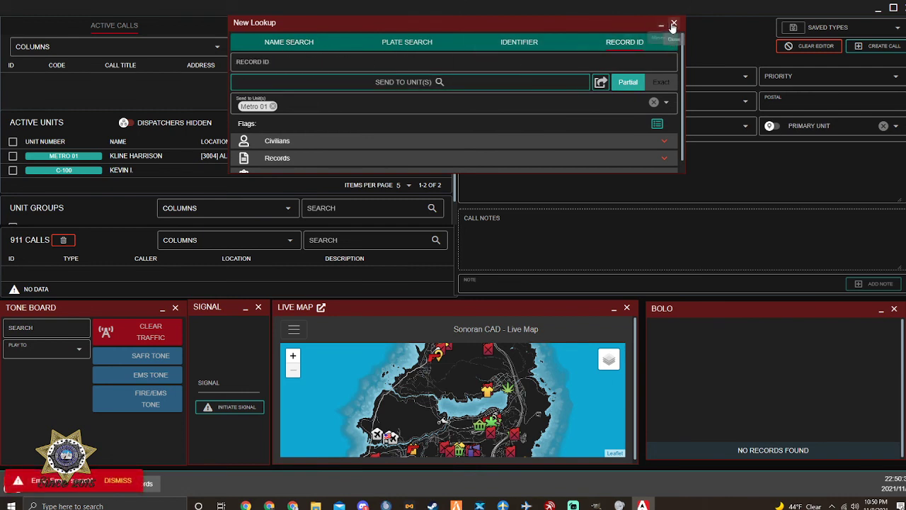
left_click(674, 26)
right_click(193, 157)
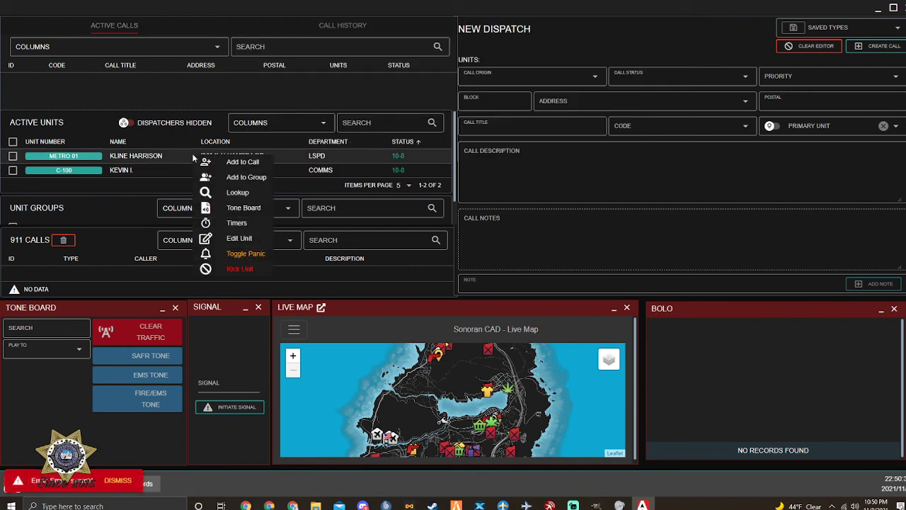
left_click(233, 238)
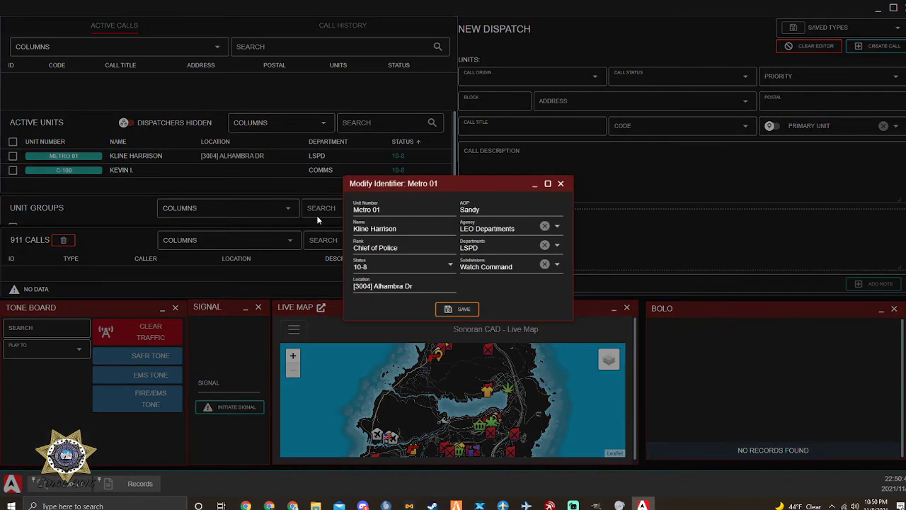
left_click(561, 183)
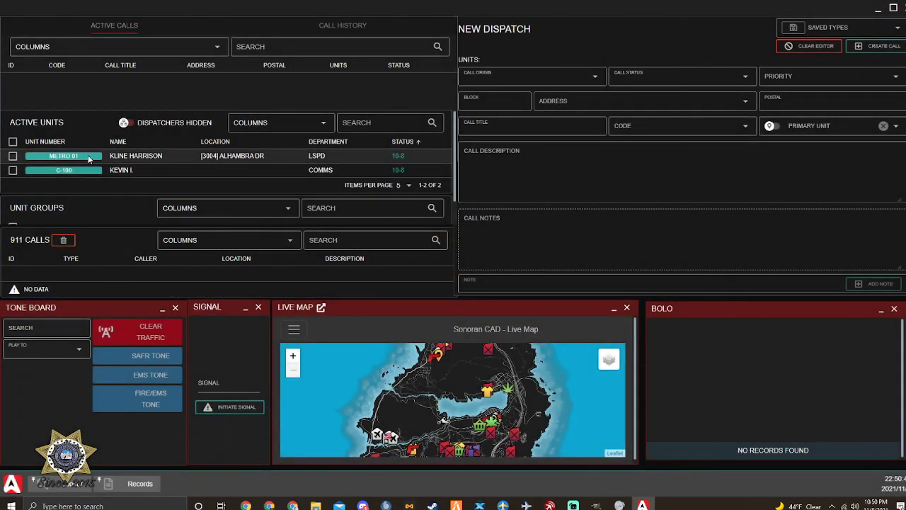
right_click(190, 153)
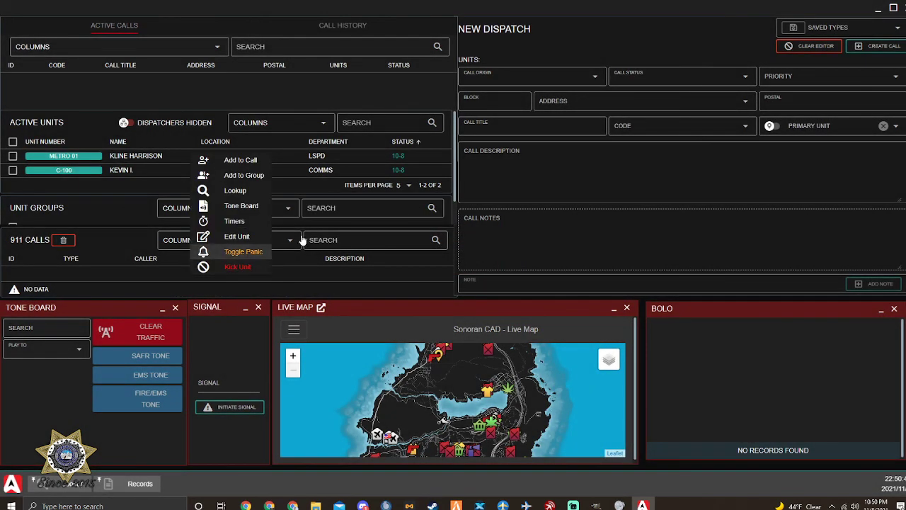
left_click(538, 192)
left_click(540, 229)
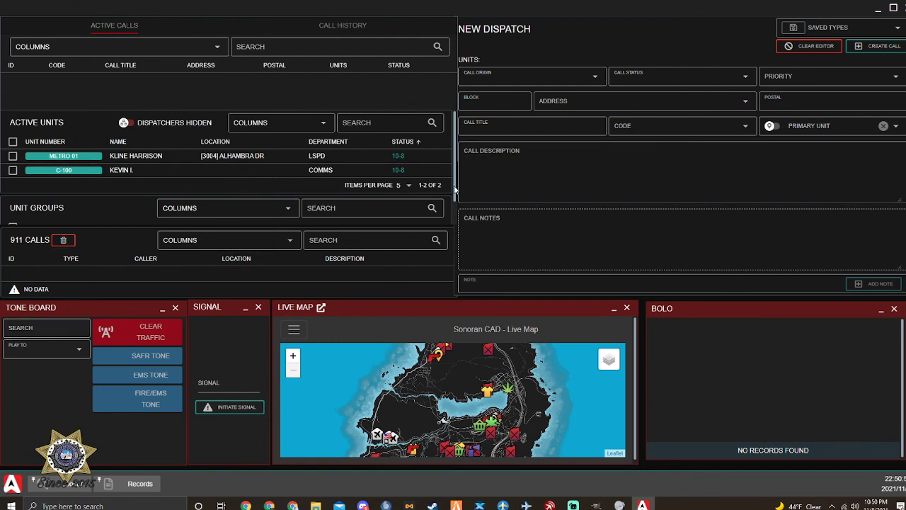
scroll(453, 186, "down", 1)
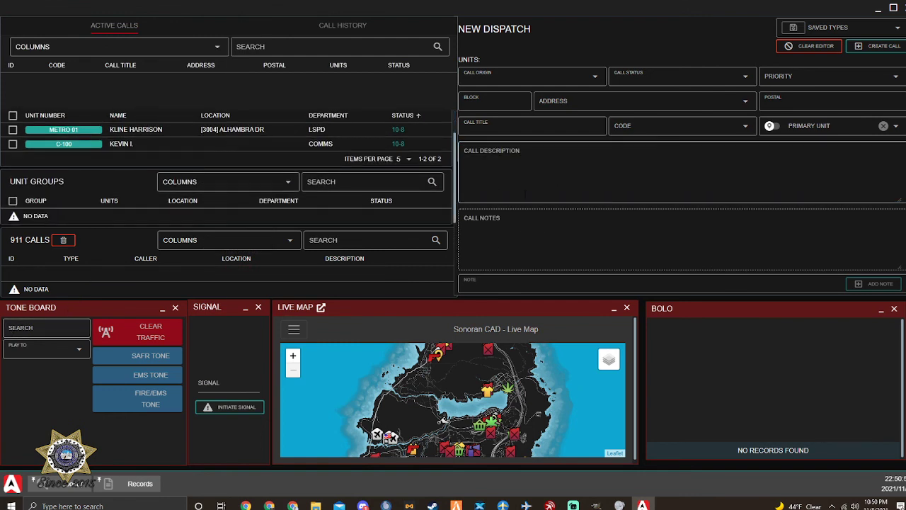